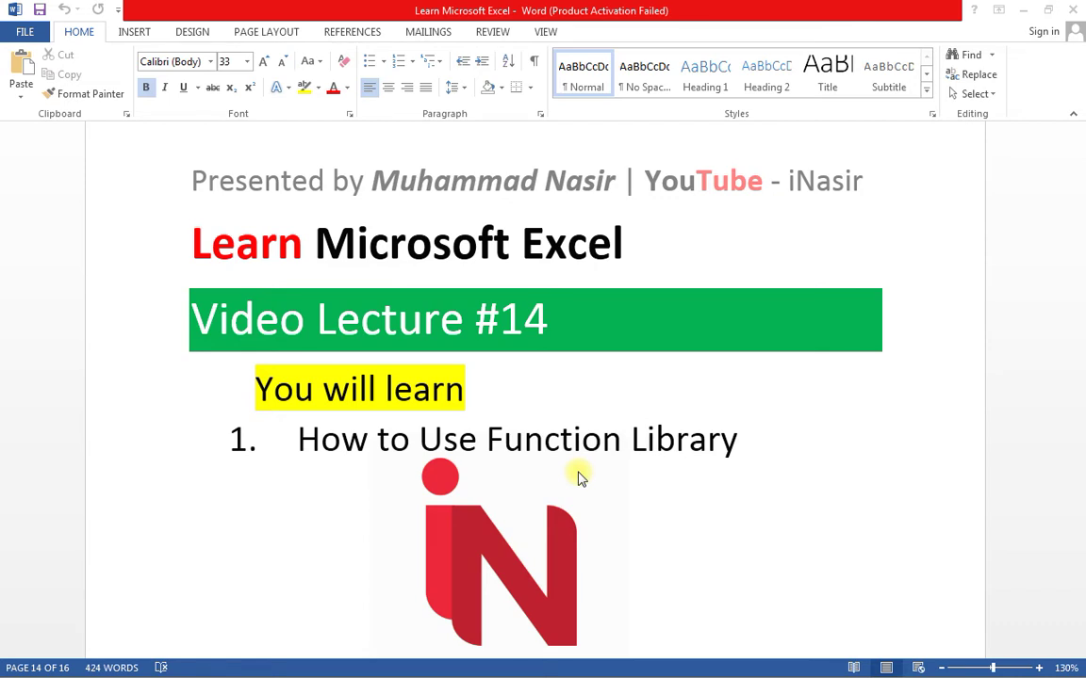
Switch from the Word lecture title page to the 'Lecture 14 : Formula Tab' Excel workbook.
key(F9)
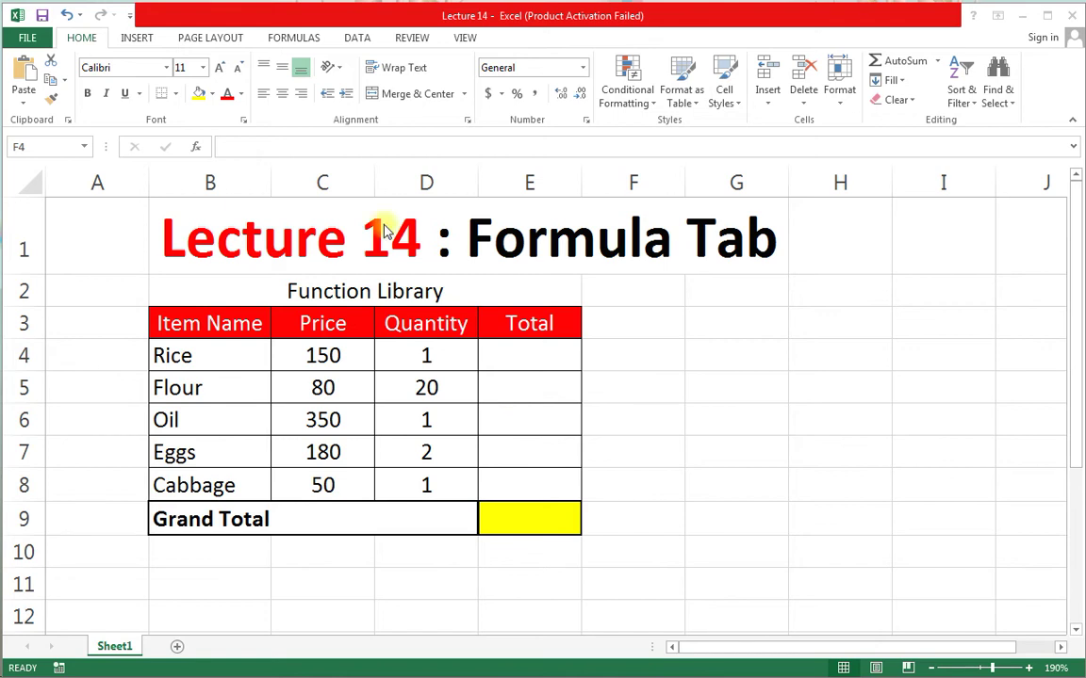
Enter =SUM(D4:D8) in F4 to total the quantities as 25, then clear it again.
click(616, 356)
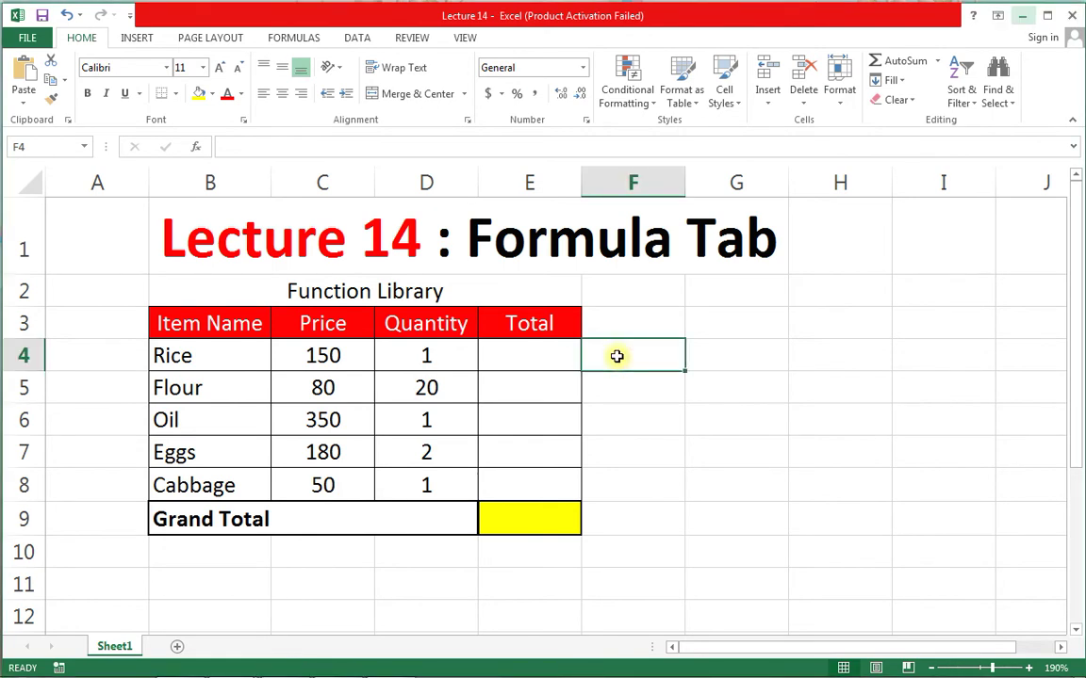
text(=)
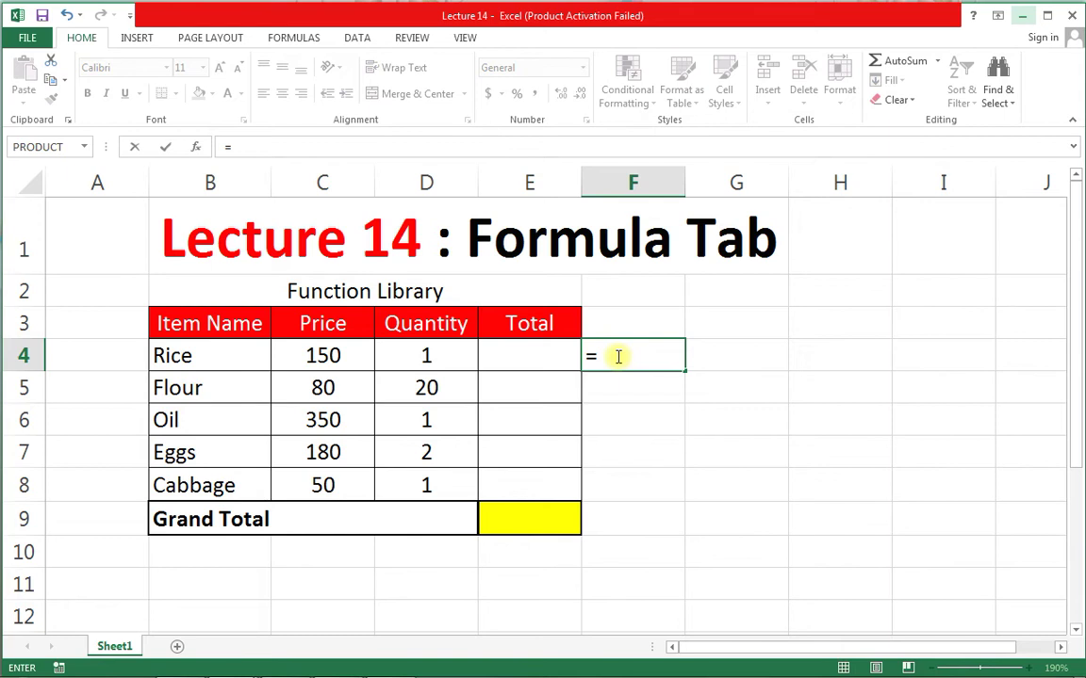
text(sum)
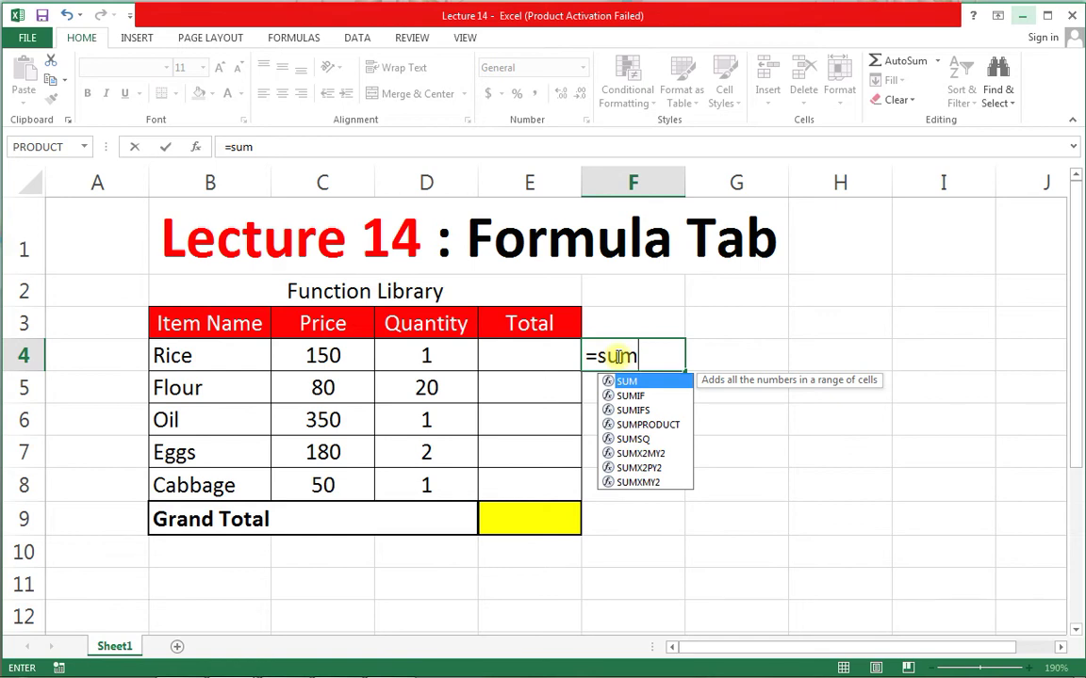
key(Tab)
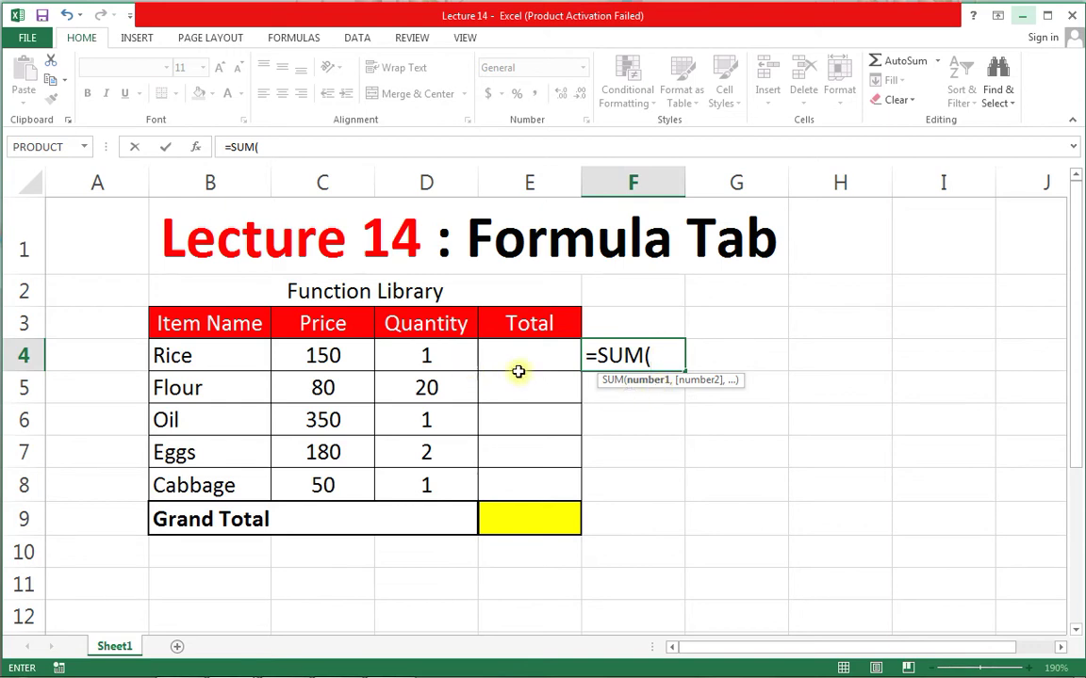
click(423, 354)
drag(423, 355, 426, 479)
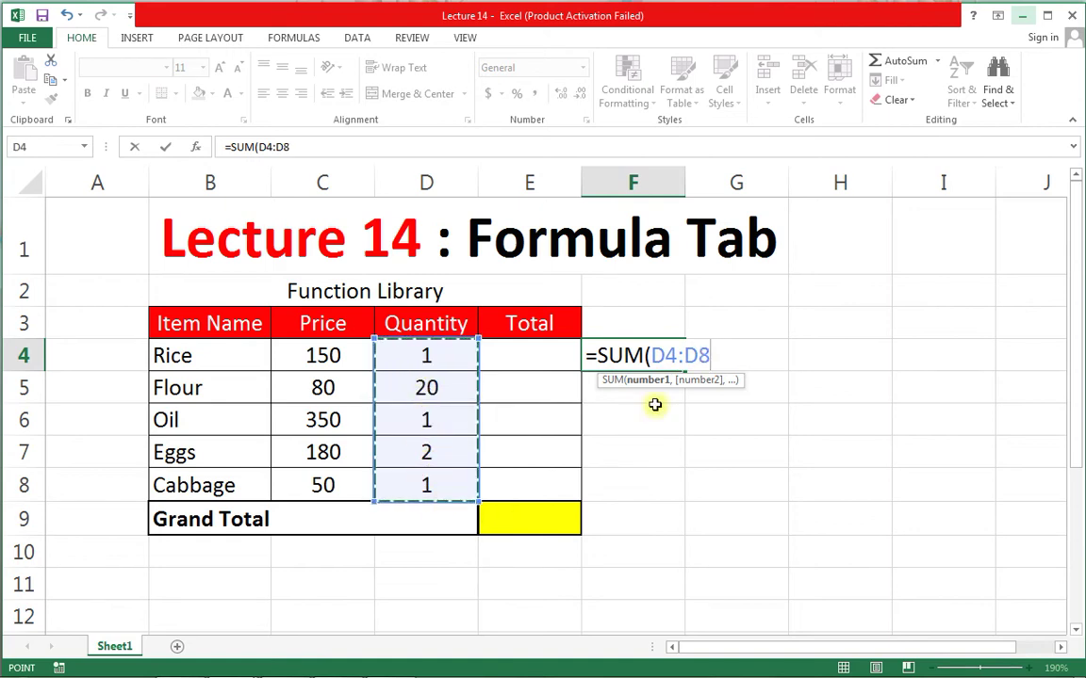
text())
key(Return)
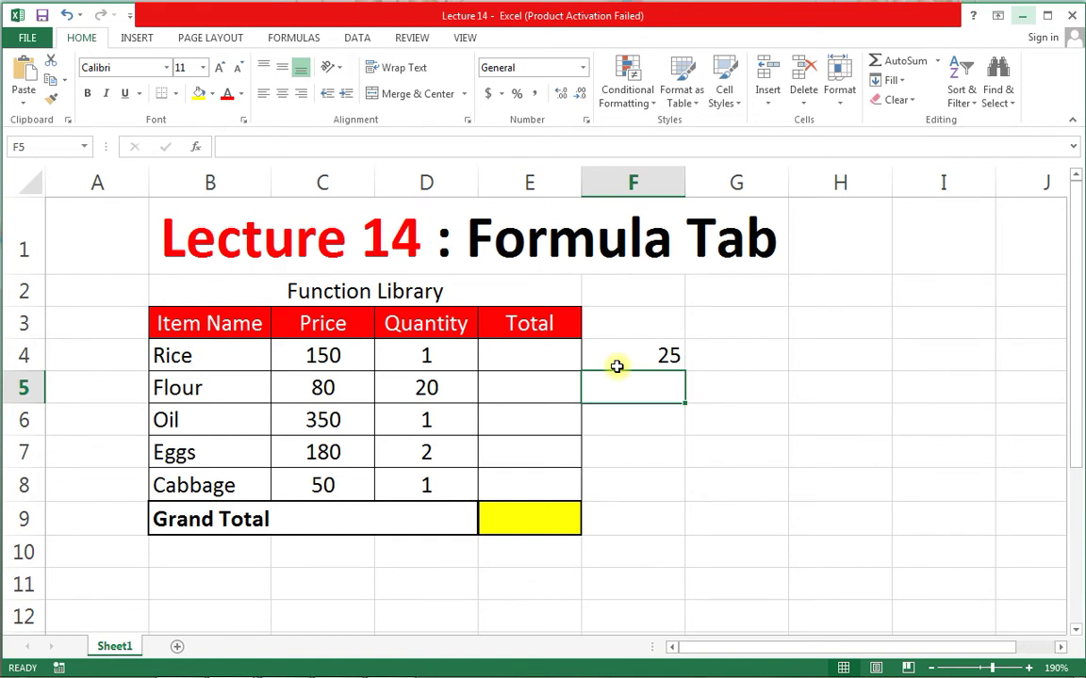
click(624, 357)
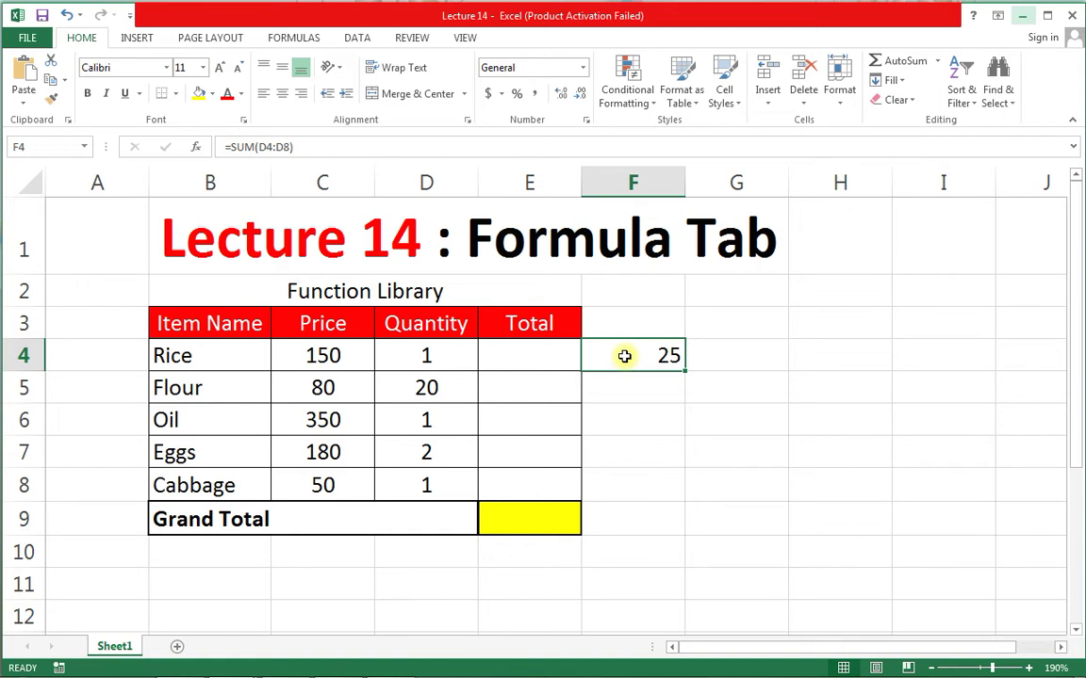
key(Delete)
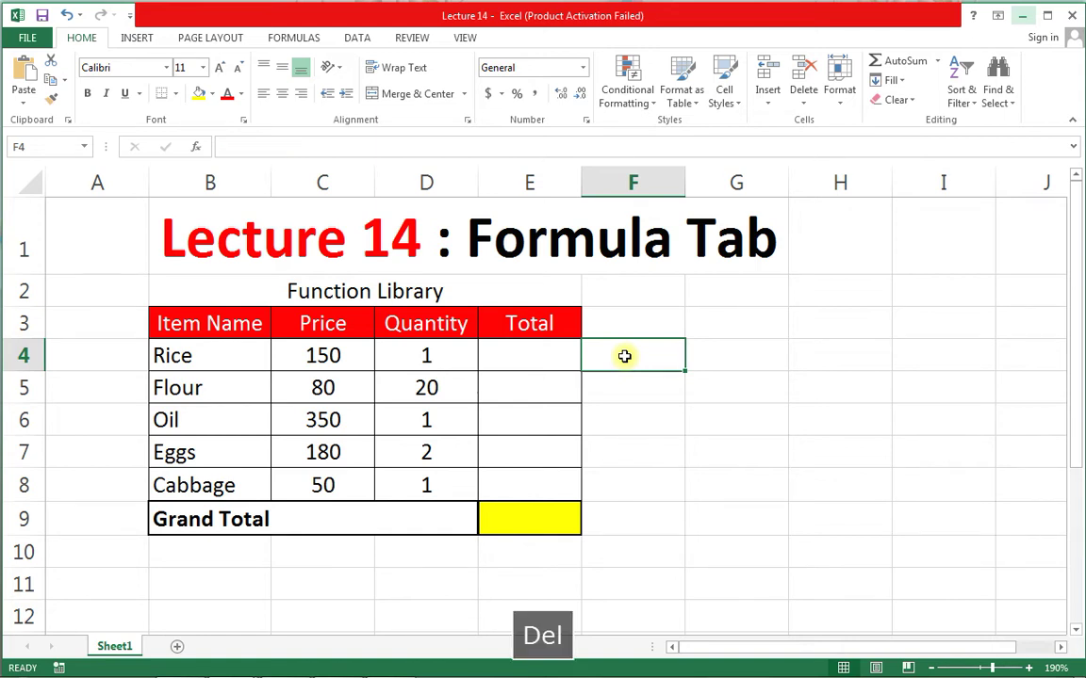
Show the Formulas ribbon and select Rice's total cell E4.
click(287, 42)
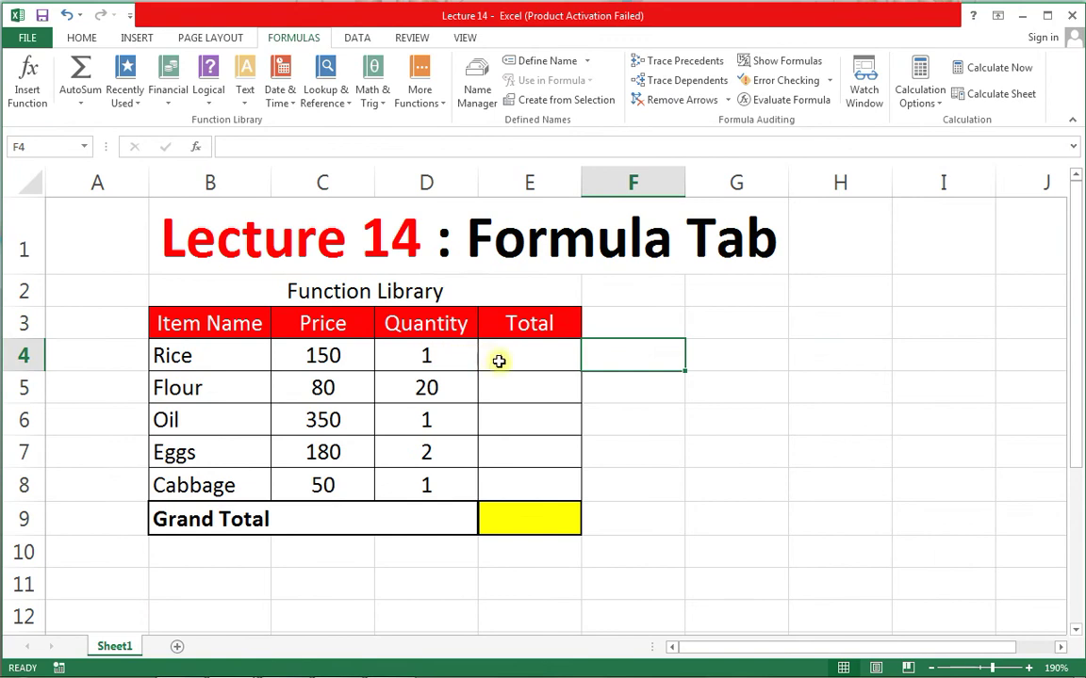
click(509, 361)
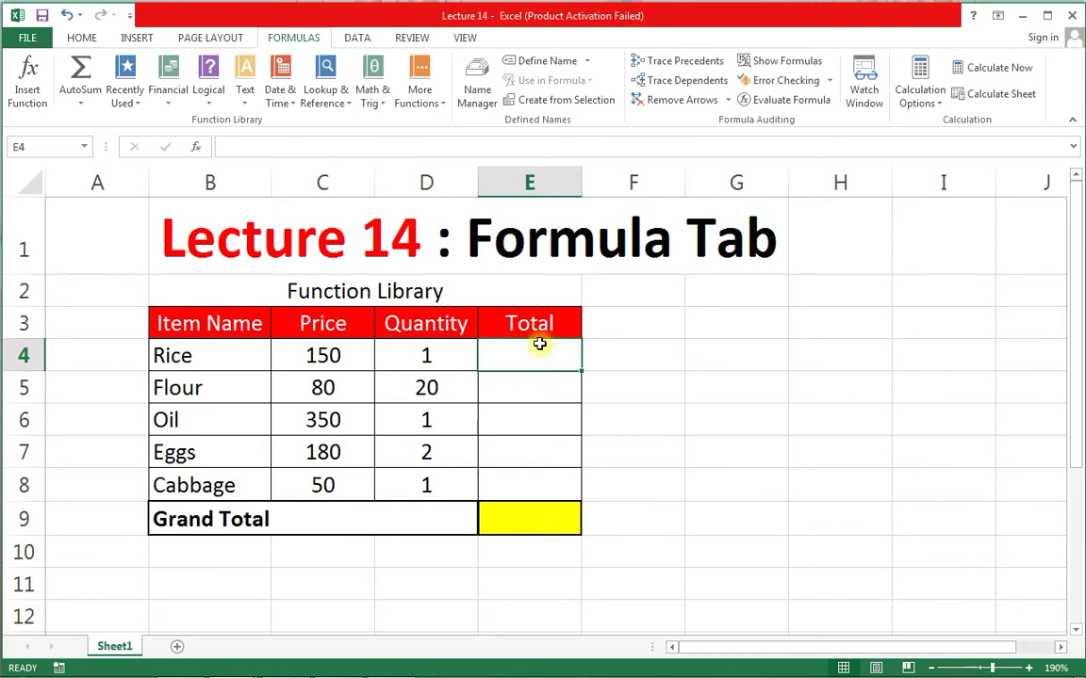
Insert PRODUCT from the Math & Trig function list into cell E4.
click(372, 98)
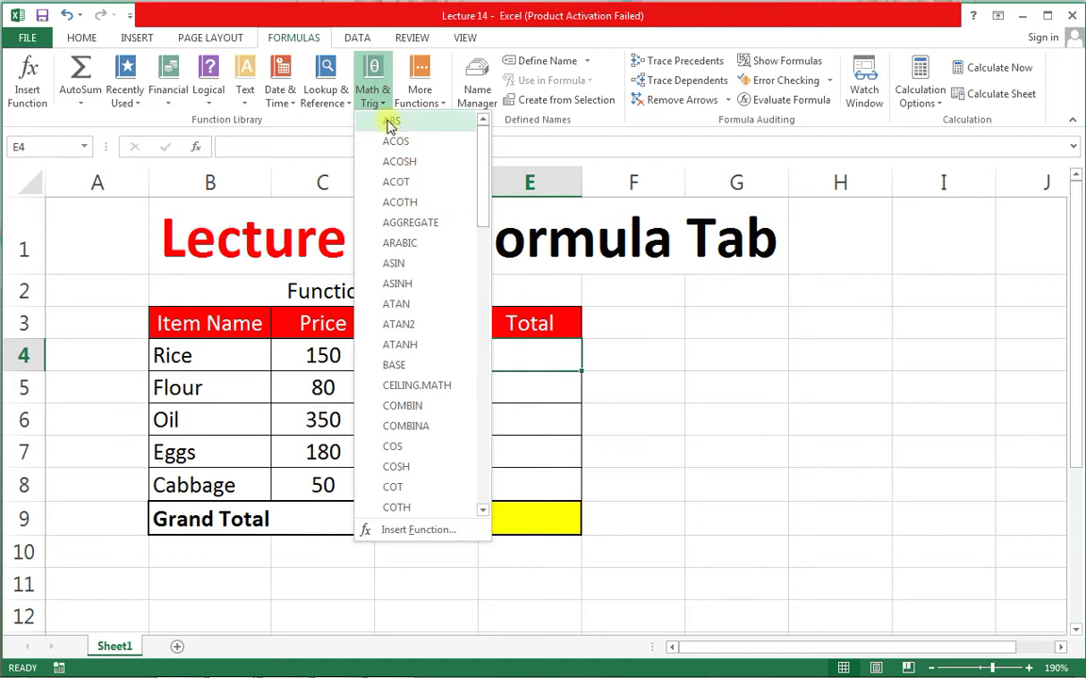
scroll(405, 226, down, 4)
scroll(405, 231, down, 6)
scroll(407, 237, down, 5)
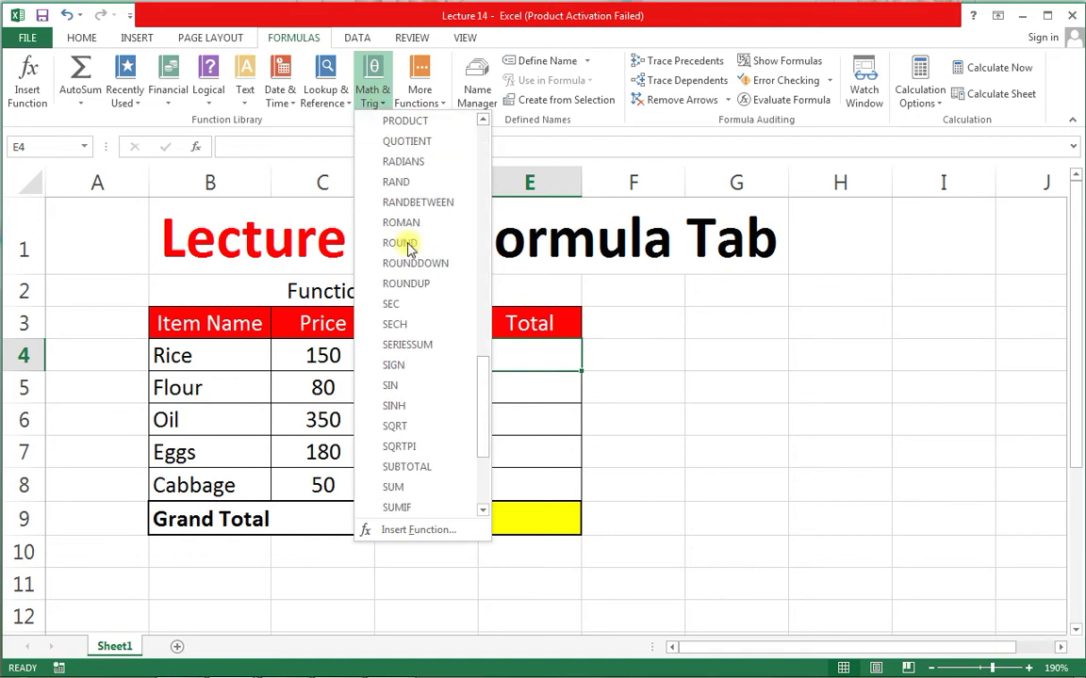
scroll(412, 259, down, 2)
scroll(412, 263, down, 1)
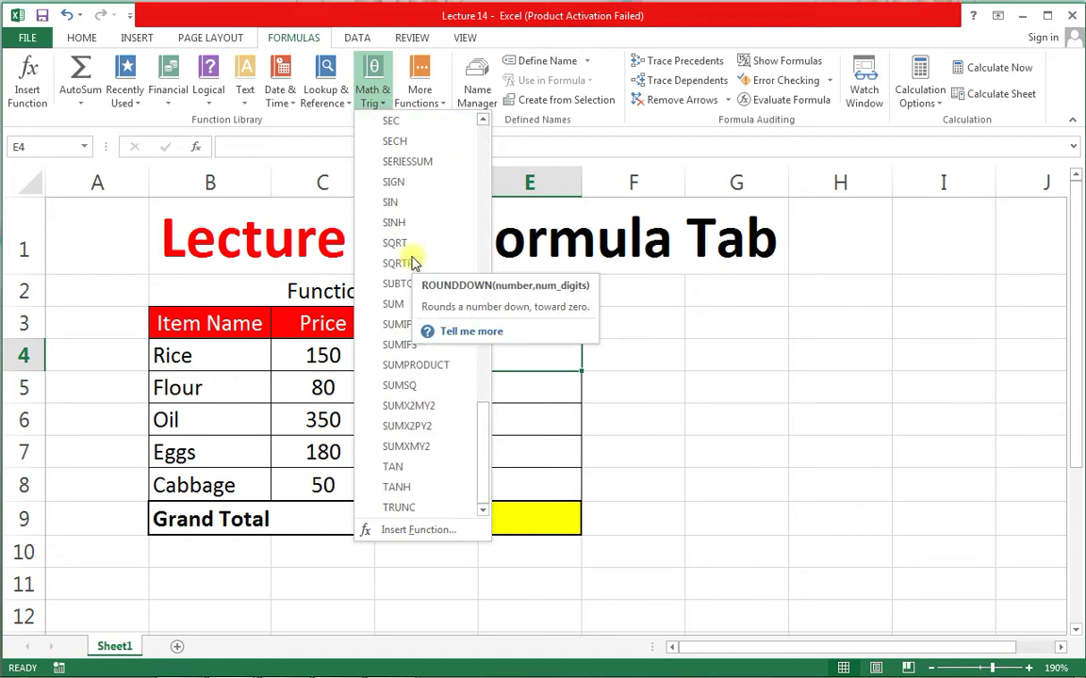
scroll(412, 263, up, 4)
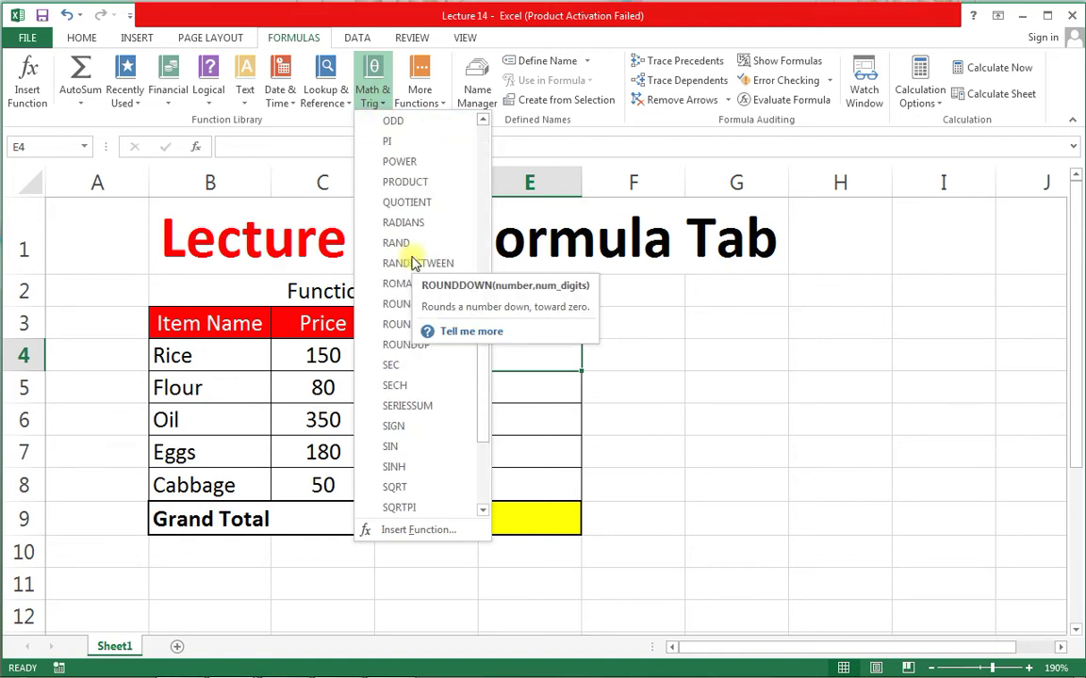
click(416, 191)
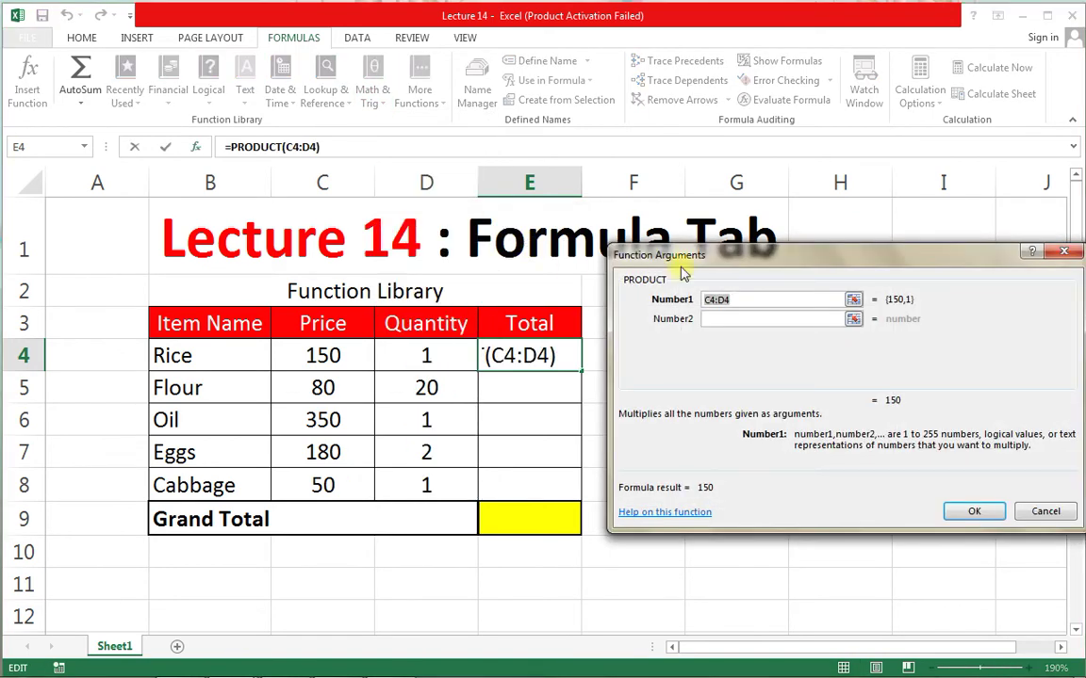
Drag the PRODUCT Function Arguments dialog aside to uncover the grocery table.
drag(703, 260, 583, 243)
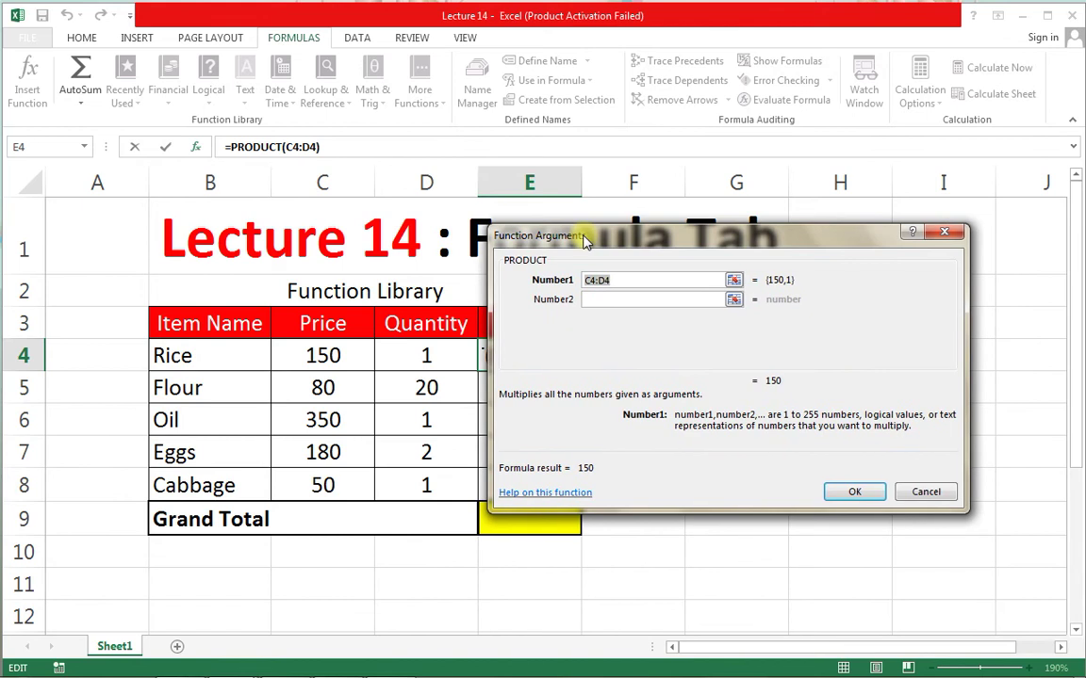
drag(518, 236, 564, 222)
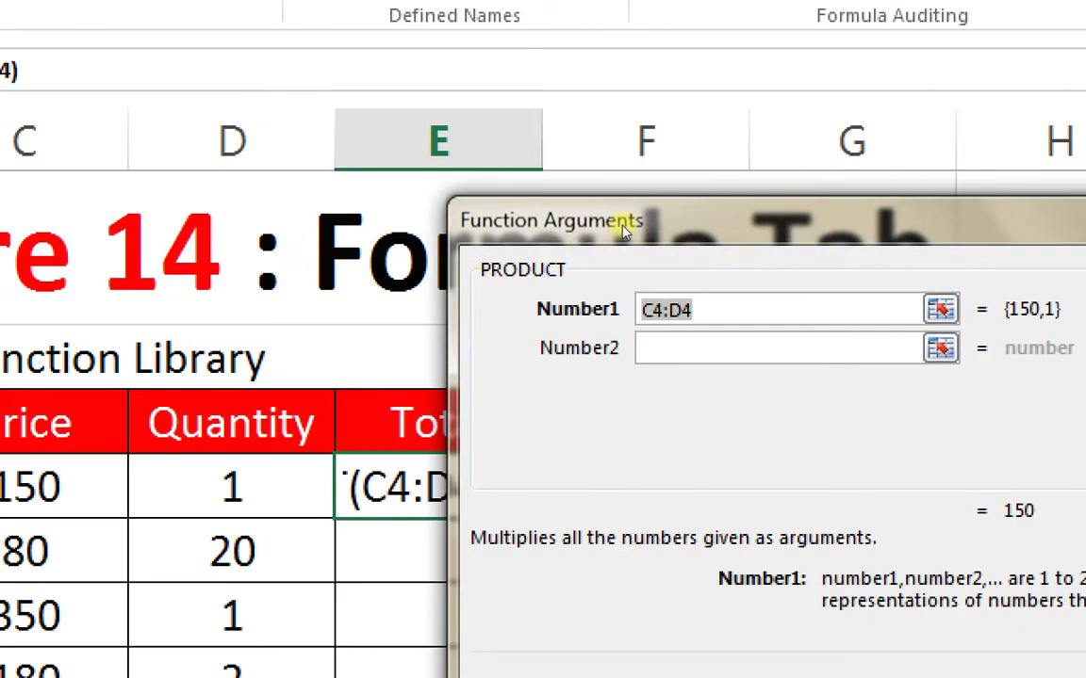
drag(664, 220, 524, 219)
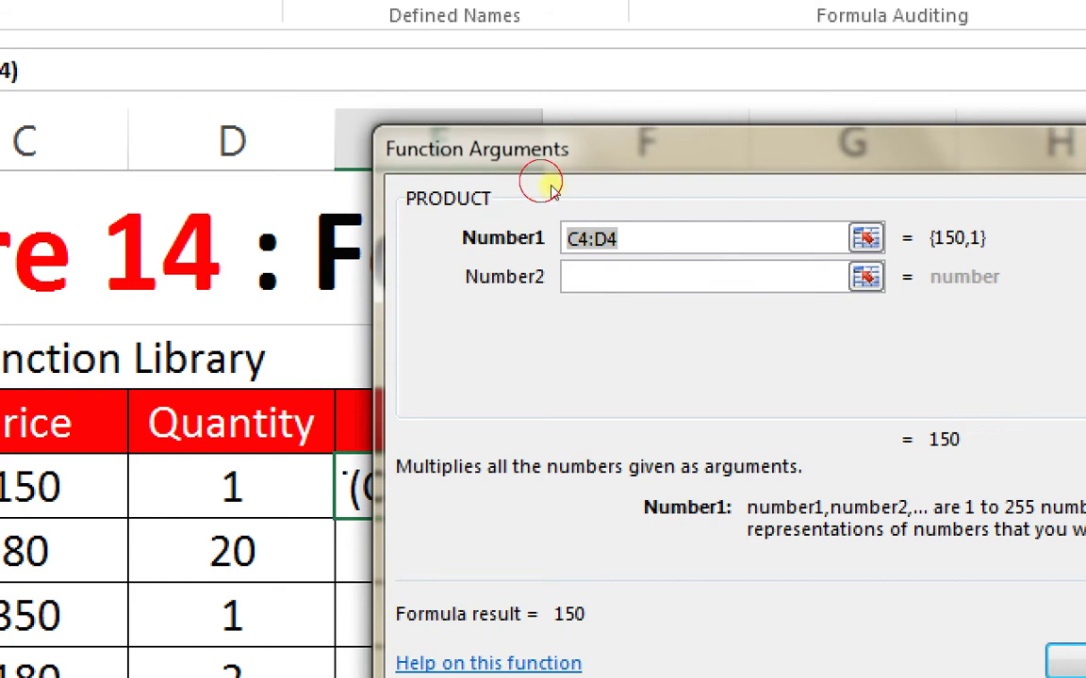
drag(542, 182, 614, 200)
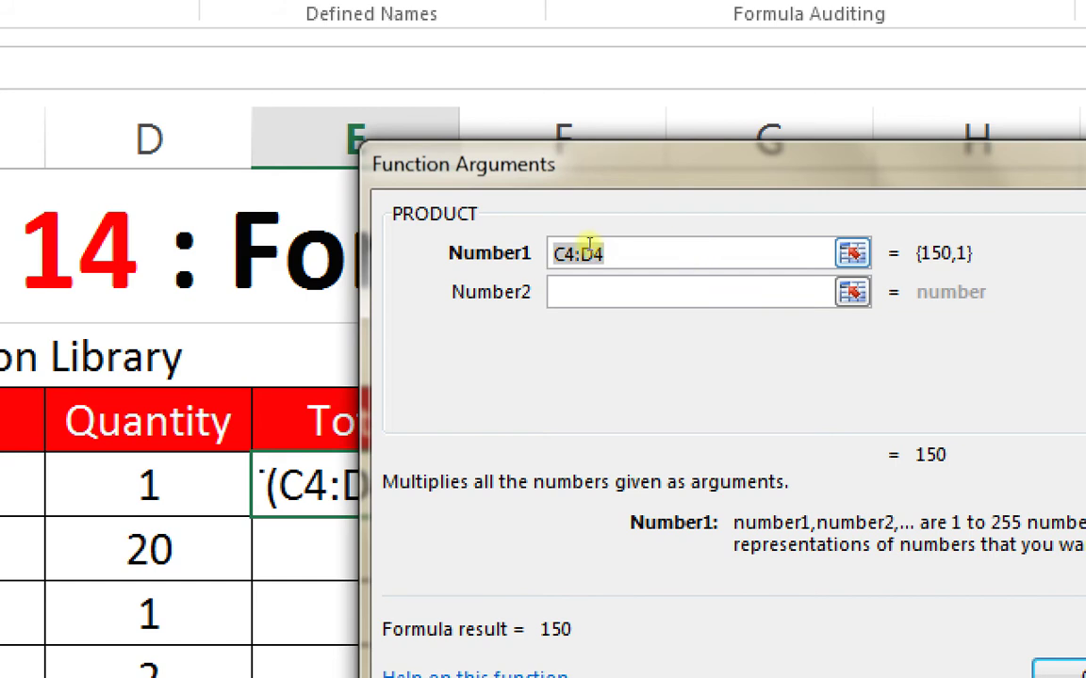
Replace the proposed range with factors C4 and D4, committing =PRODUCT(C4,D4) = 150 in E4.
key(BackSpace)
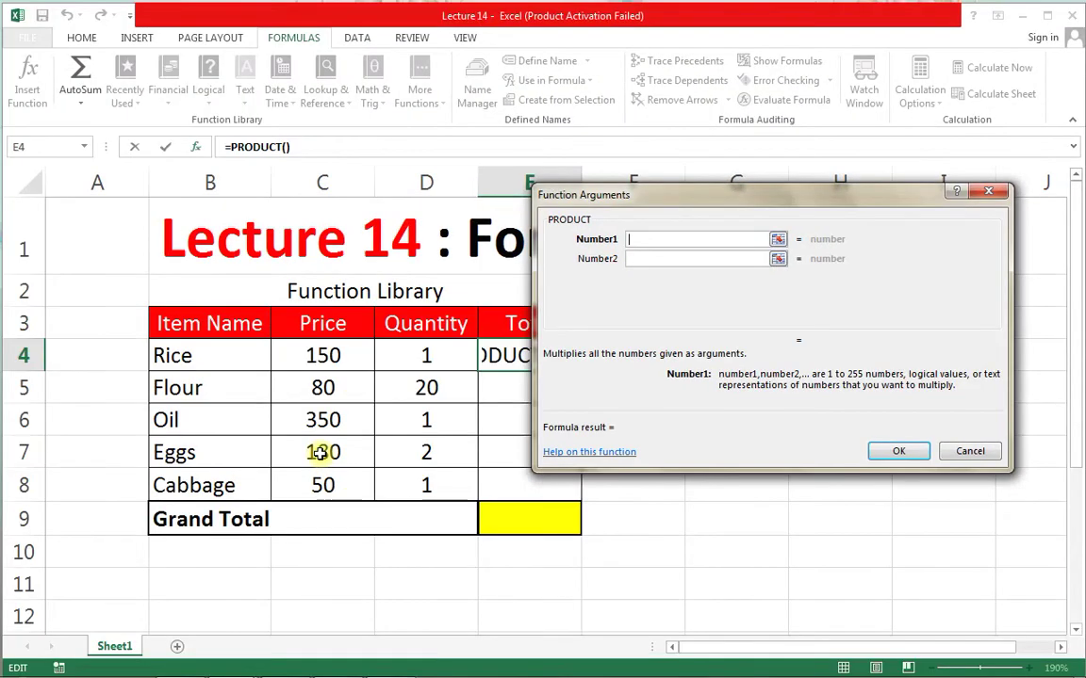
click(332, 359)
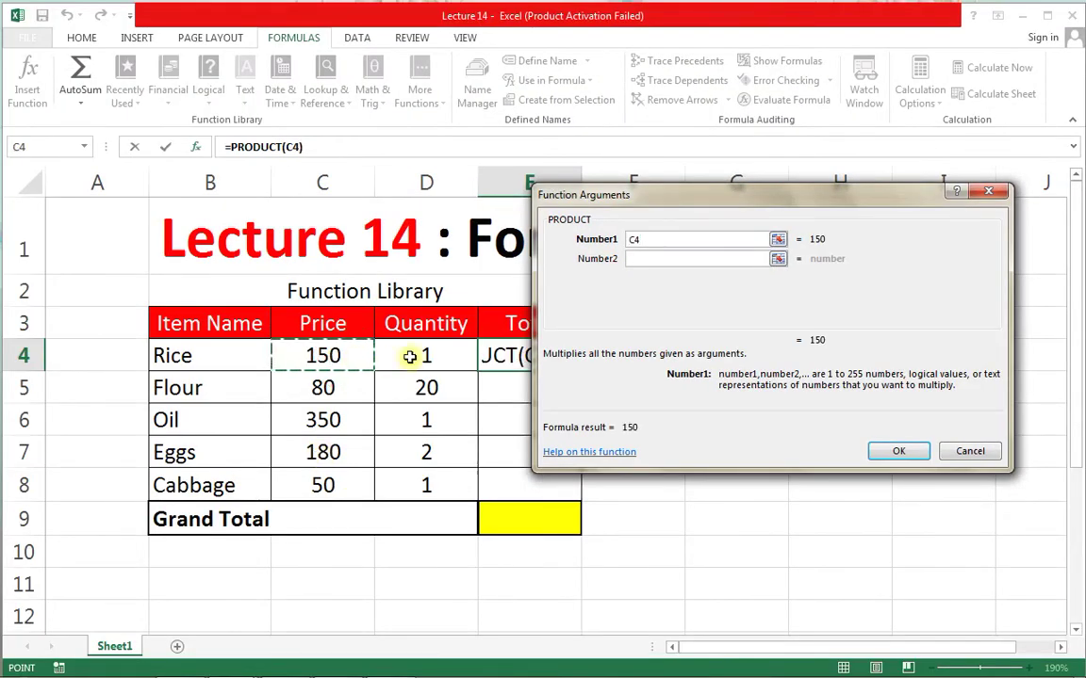
click(638, 259)
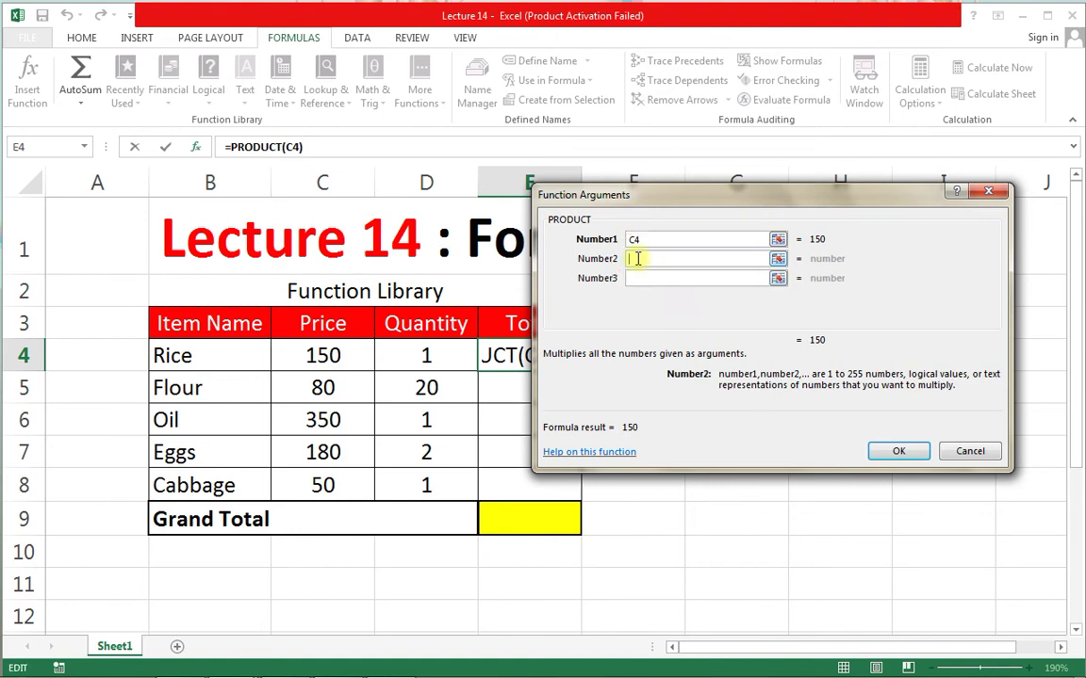
click(433, 355)
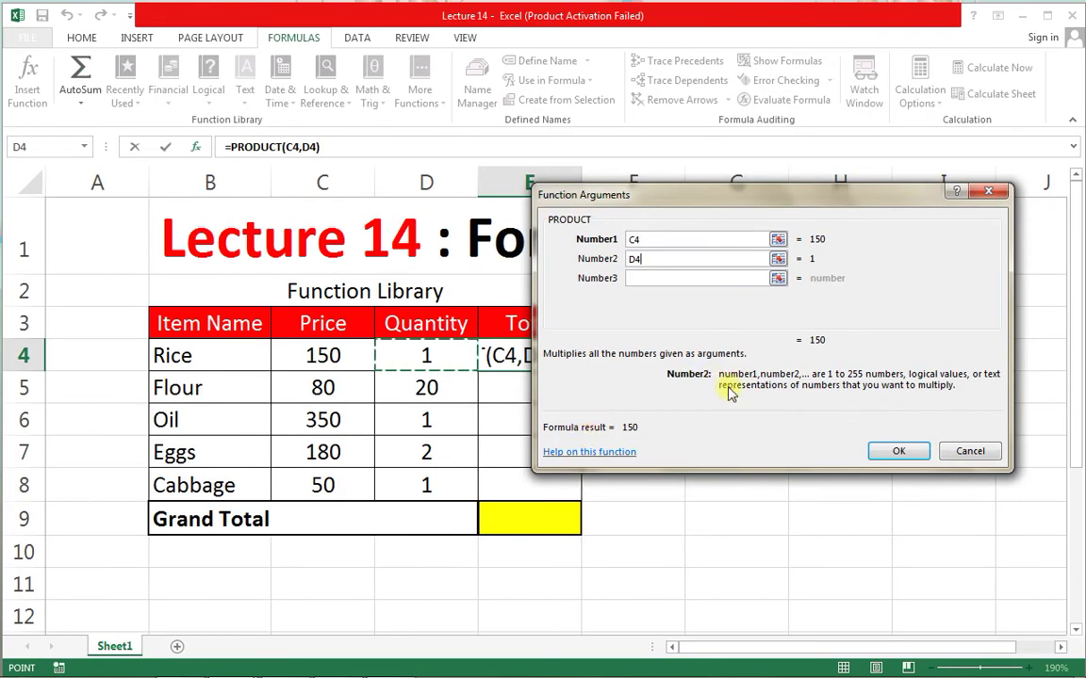
click(898, 450)
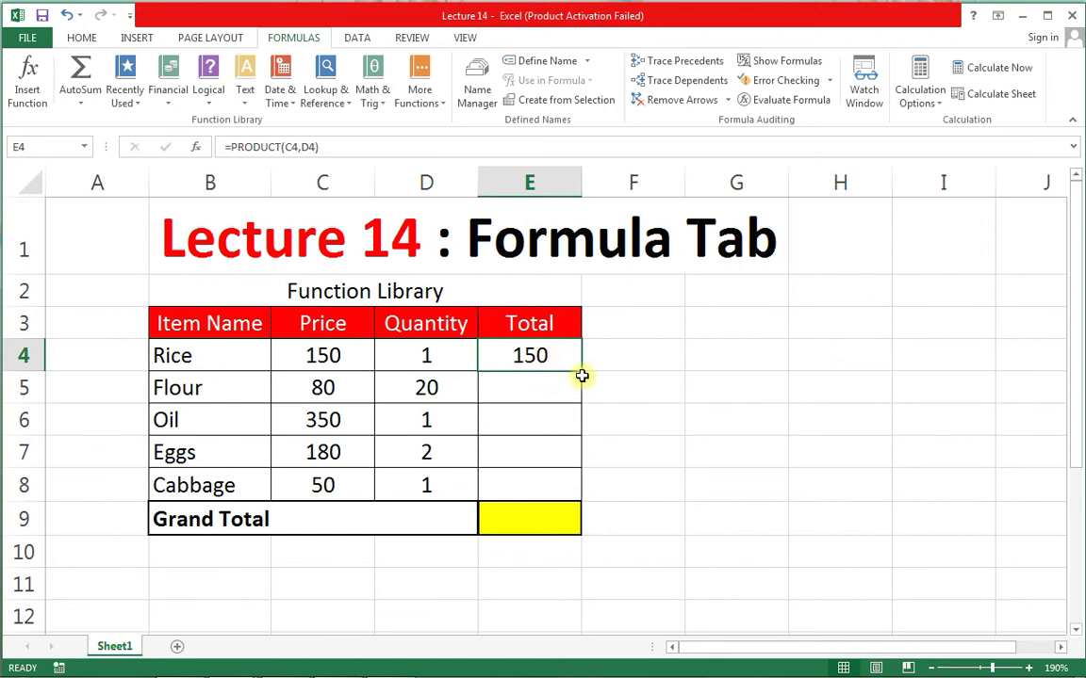
Fill E4 down the Total column, then undo the fill and clear E4's formula.
drag(582, 370, 564, 488)
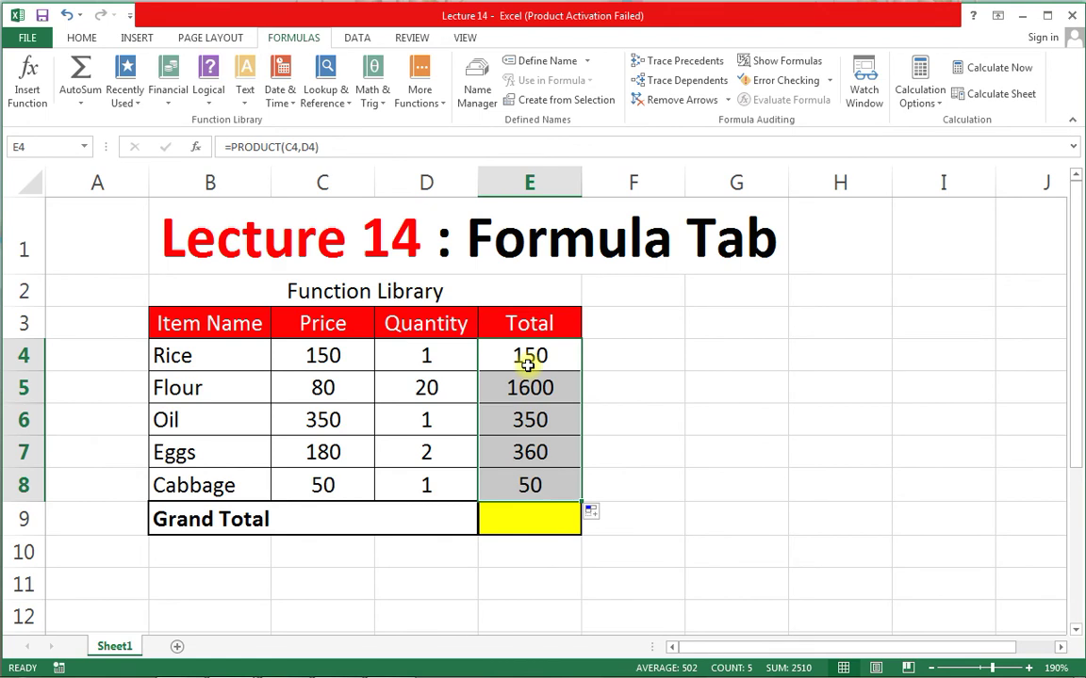
key(ctrl+z)
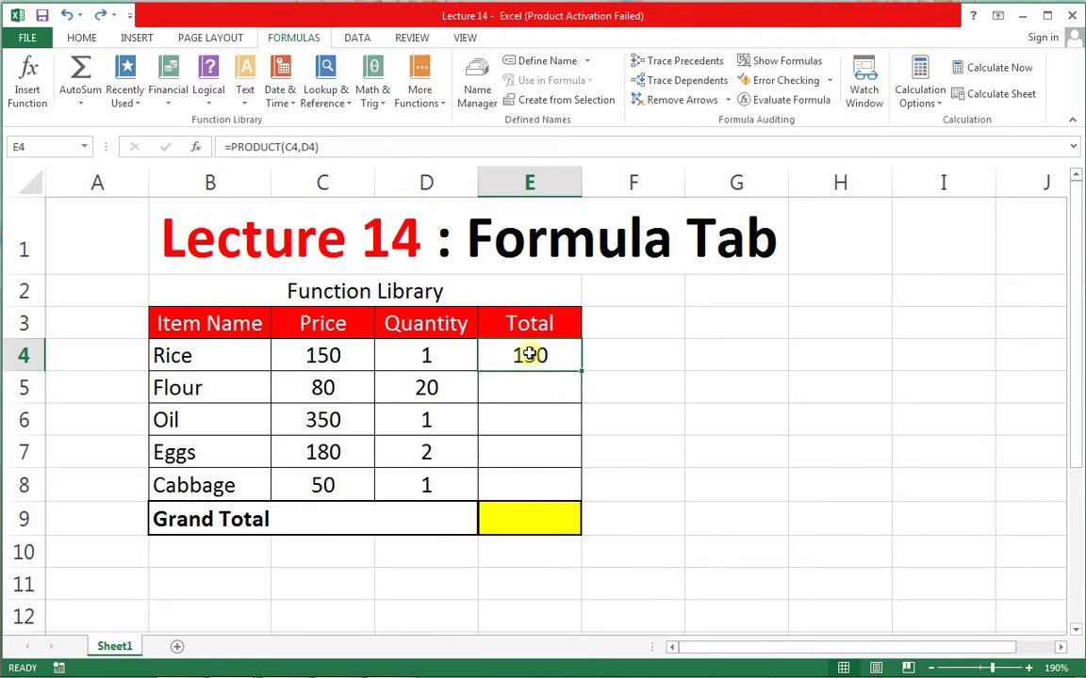
key(Delete)
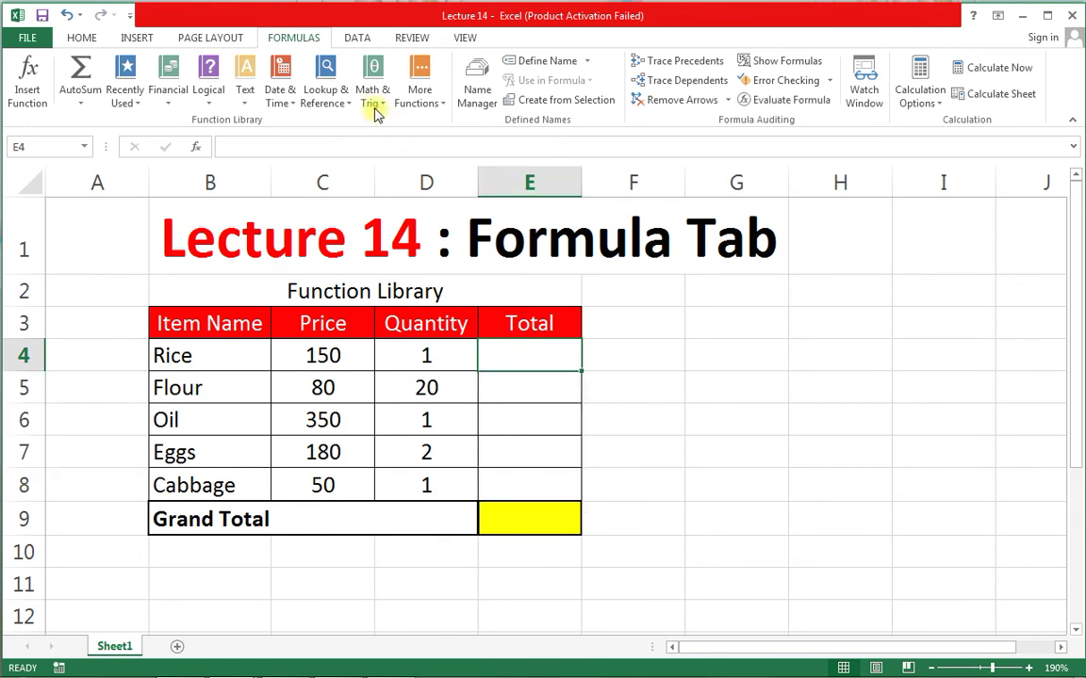
Insert PRODUCT from the Math & Trig list into E4 again.
click(373, 98)
scroll(410, 368, down, 6)
scroll(412, 378, down, 3)
scroll(412, 381, down, 3)
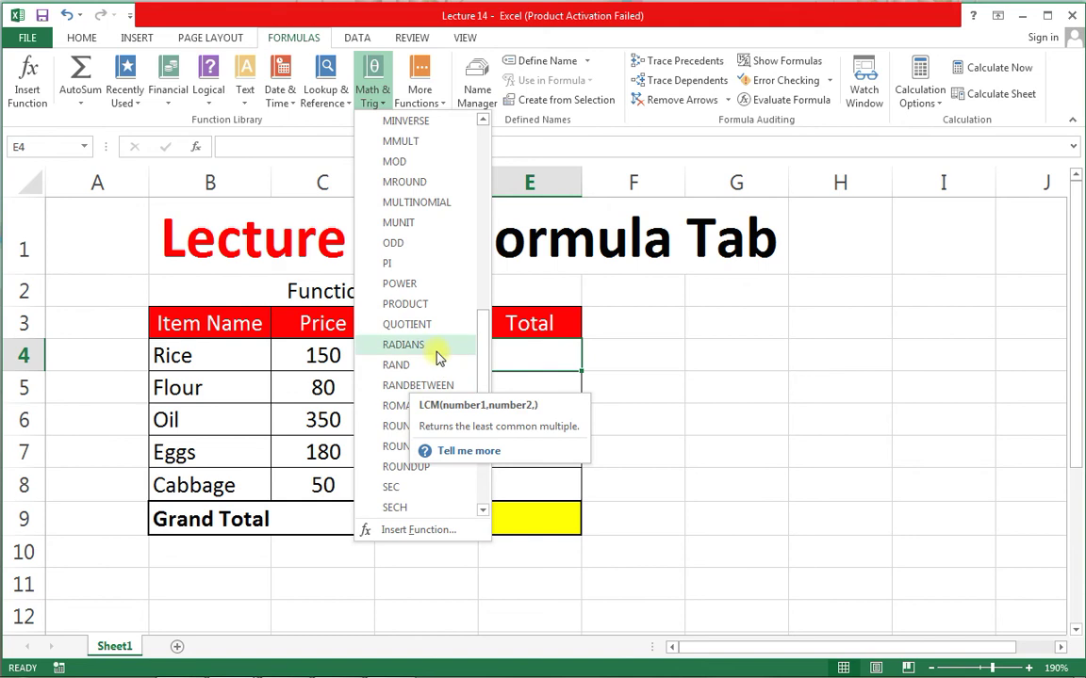
click(415, 304)
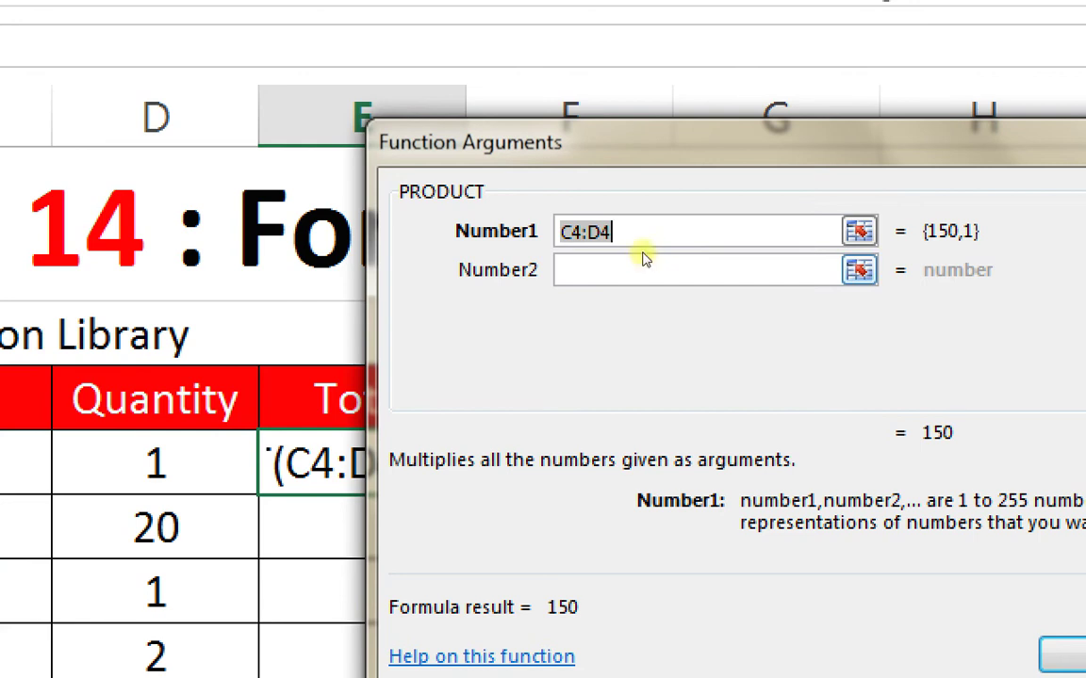
Set PRODUCT's Number1 to C4:D4 by selecting cells and confirm the formula.
key(BackSpace)
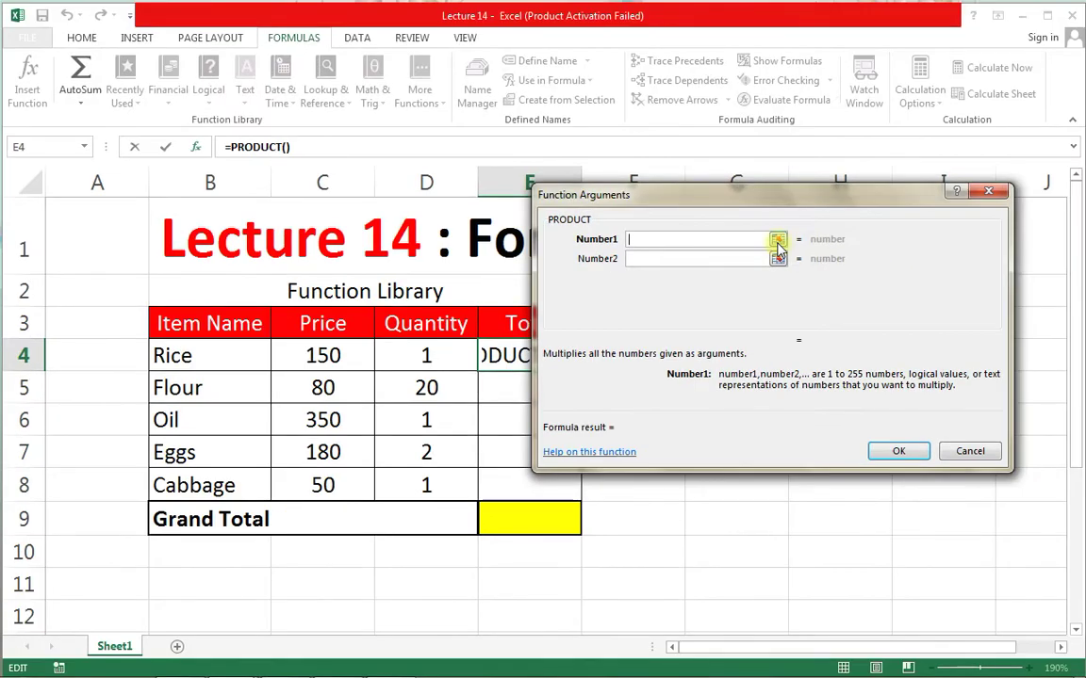
click(776, 243)
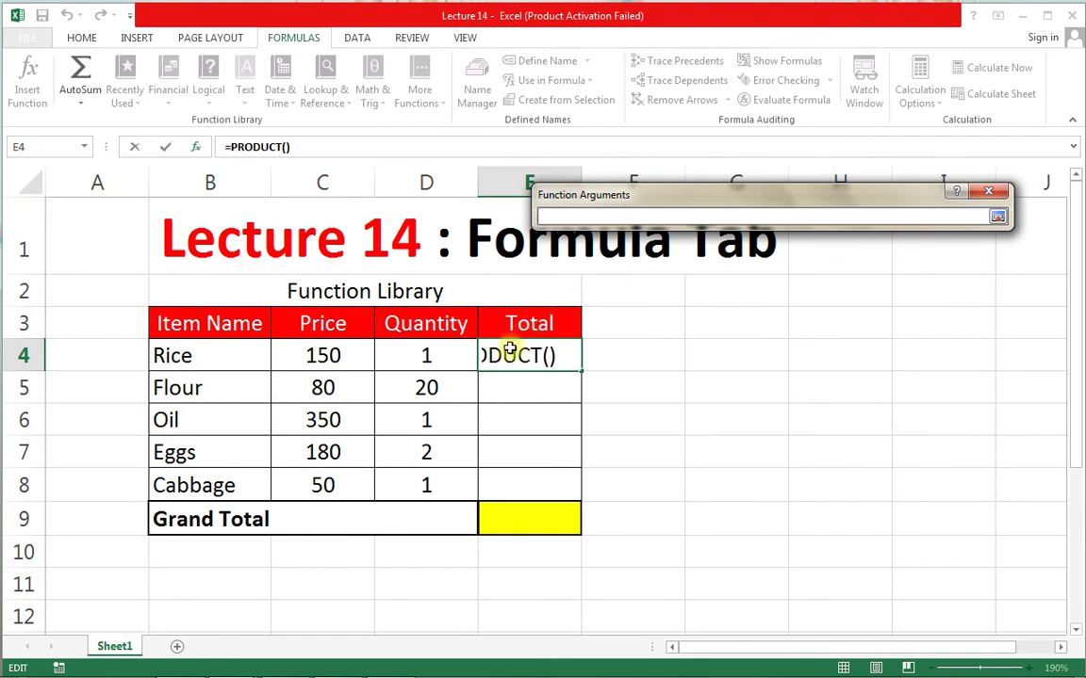
click(318, 356)
drag(375, 354, 403, 351)
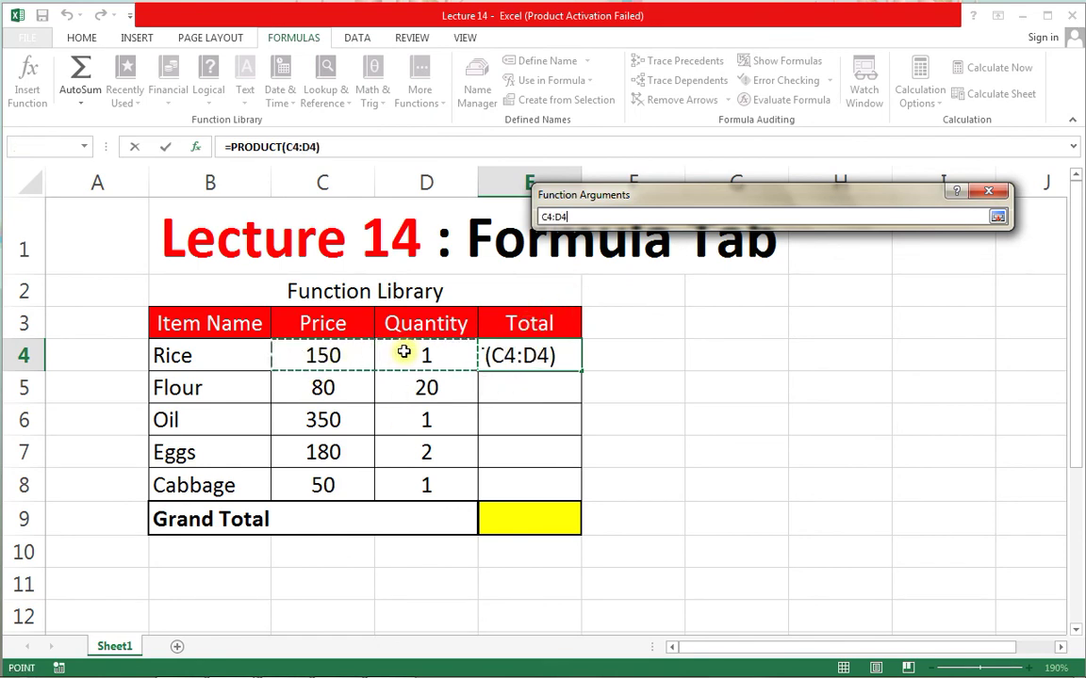
click(997, 216)
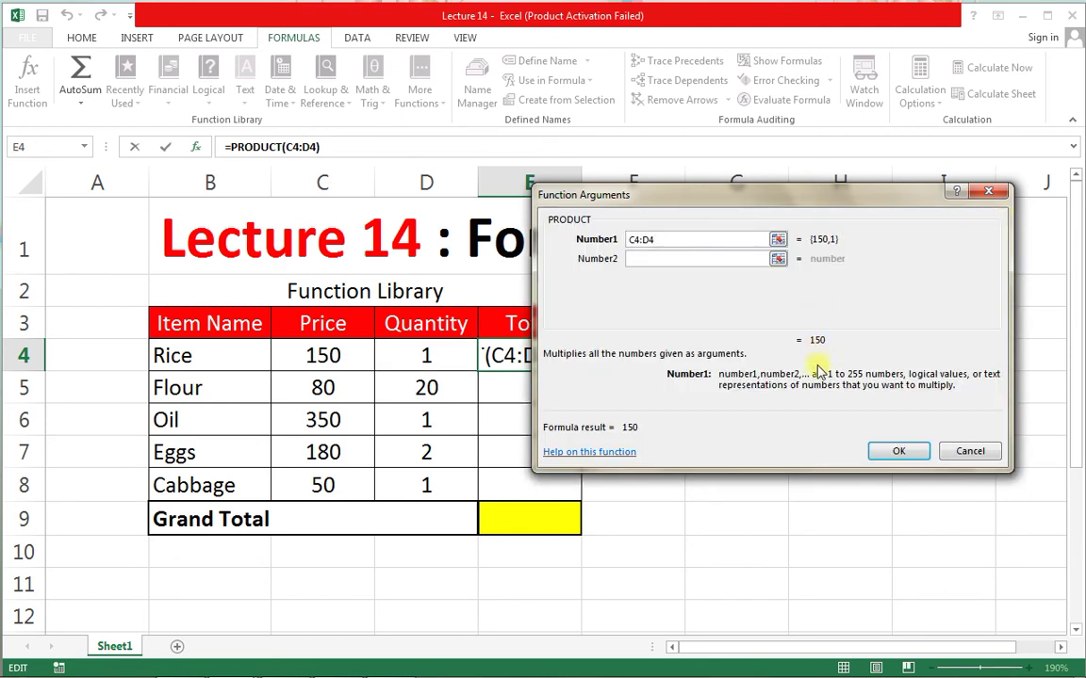
click(891, 452)
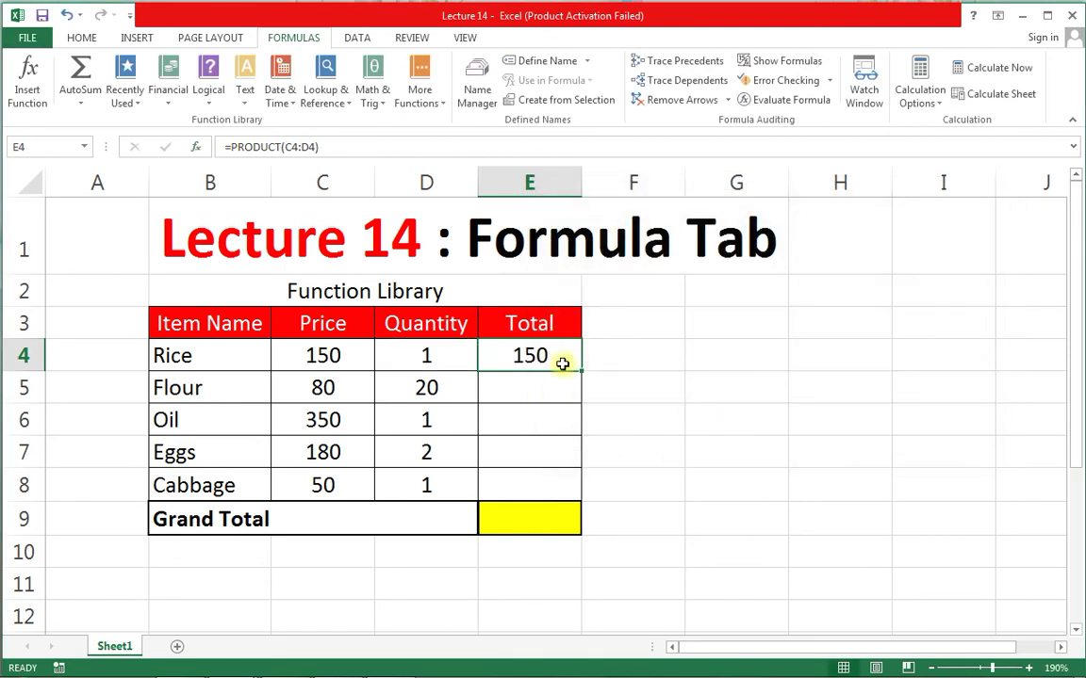
Copy the PRODUCT formula down to E8, giving 1600, 350, 360 and 50, then select E9.
drag(580, 372, 566, 490)
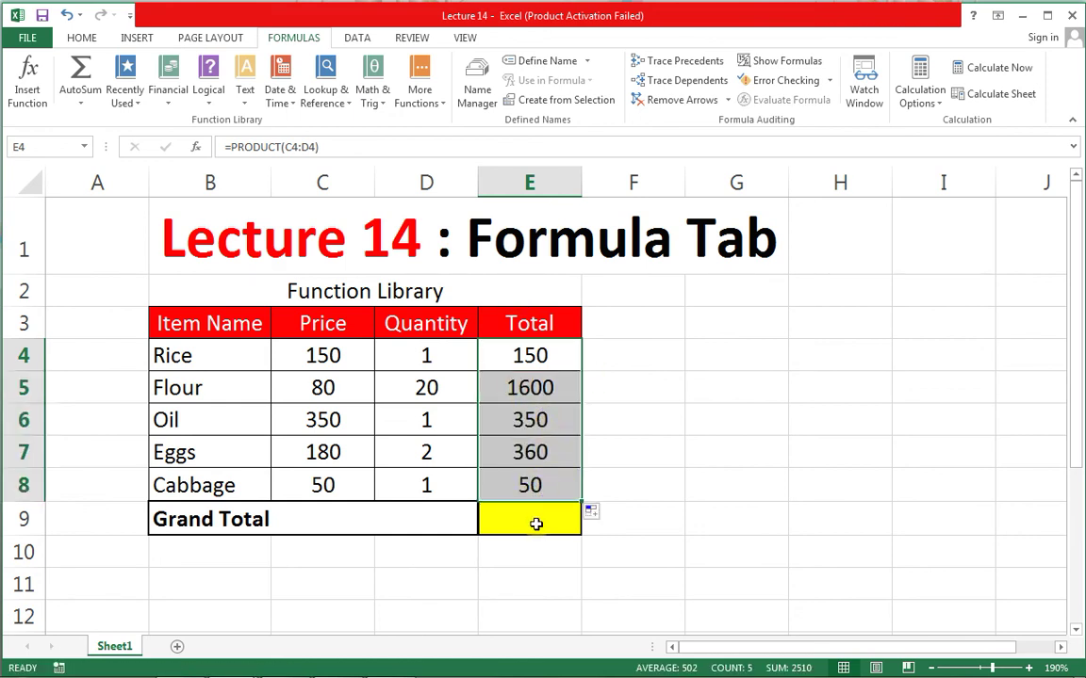
click(534, 523)
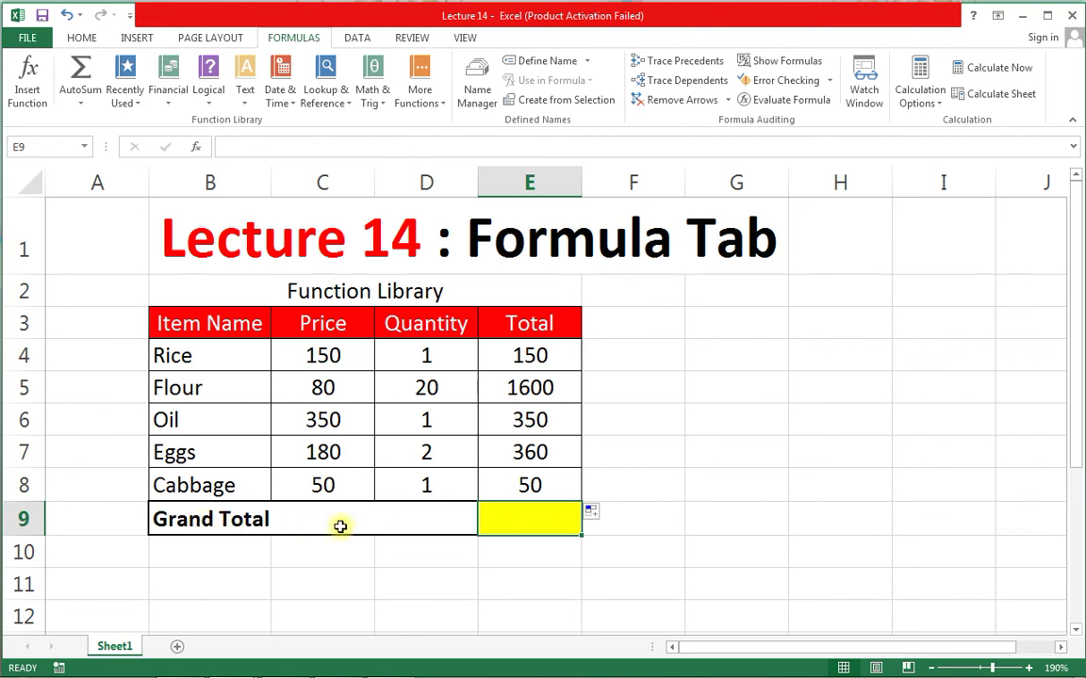
click(515, 355)
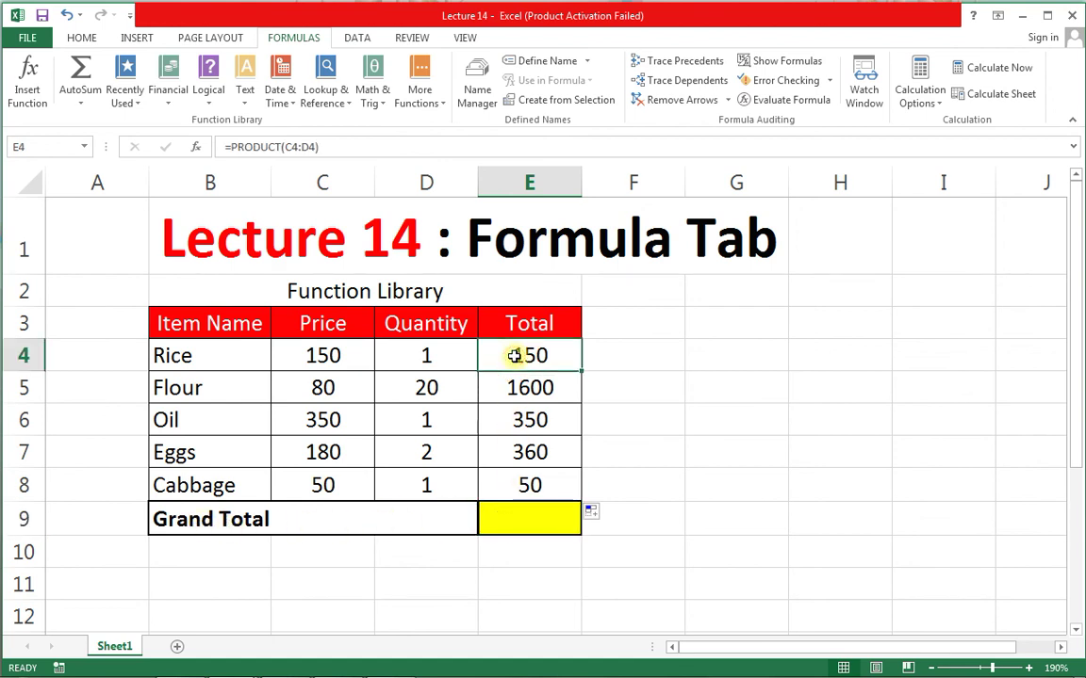
click(526, 515)
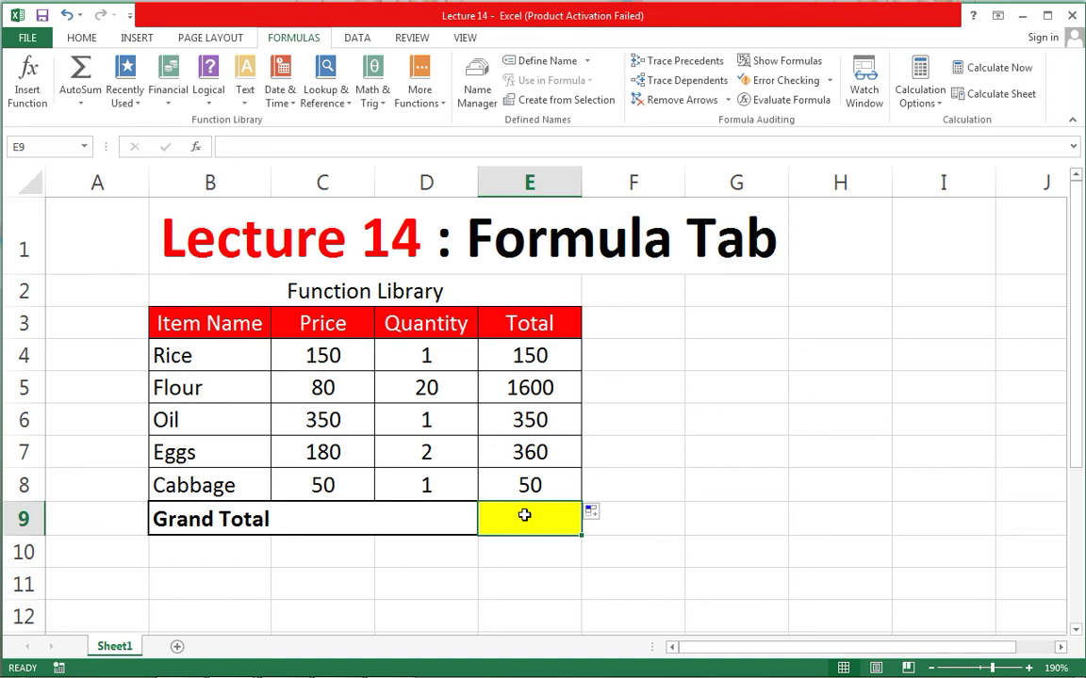
Insert SUM from the Math & Trig list into E9 and move its arguments box off the table.
click(367, 104)
scroll(377, 198, down, 6)
scroll(396, 255, down, 5)
scroll(416, 302, down, 3)
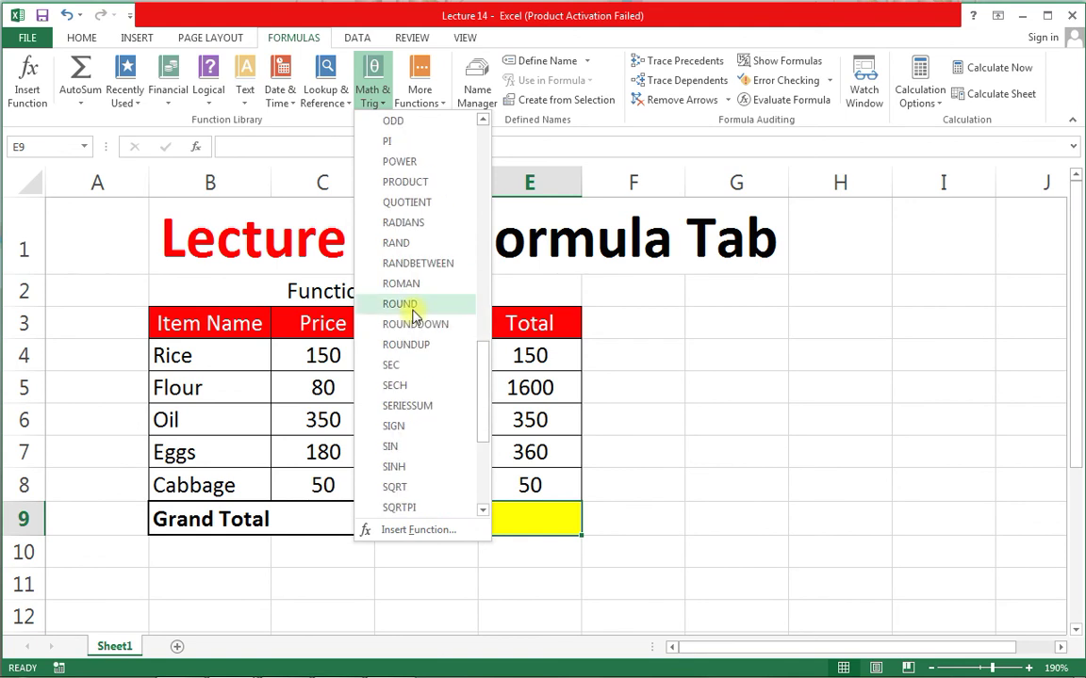
scroll(401, 450, down, 2)
click(405, 429)
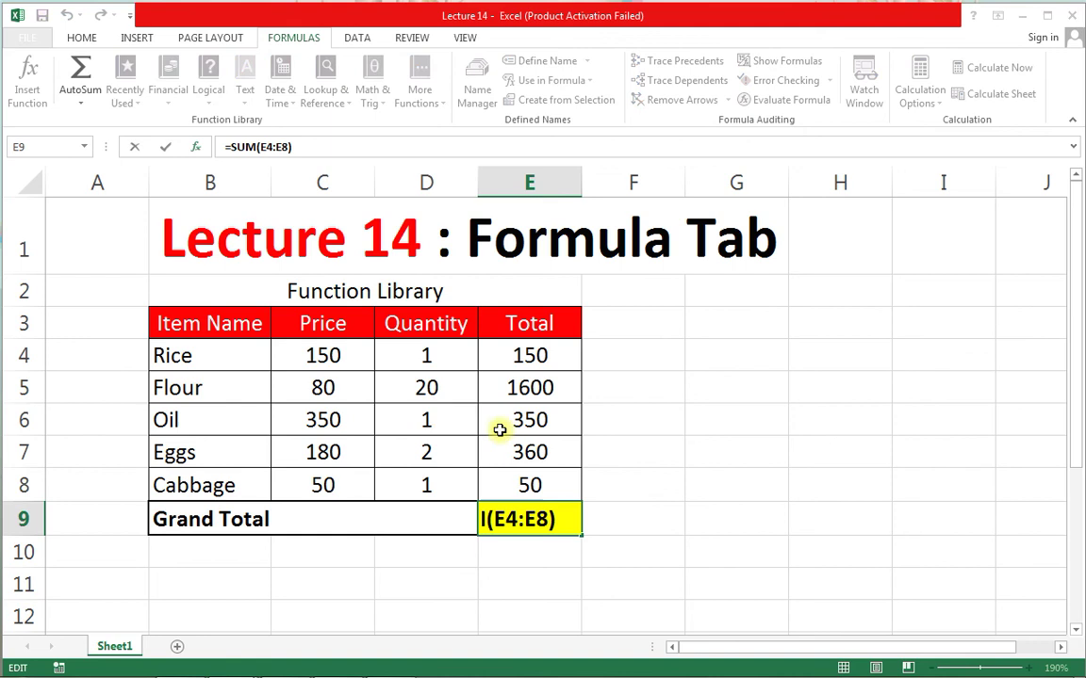
mouse_move(581, 209)
mouse_down()
mouse_move(621, 196)
mouse_move(708, 199)
mouse_up()
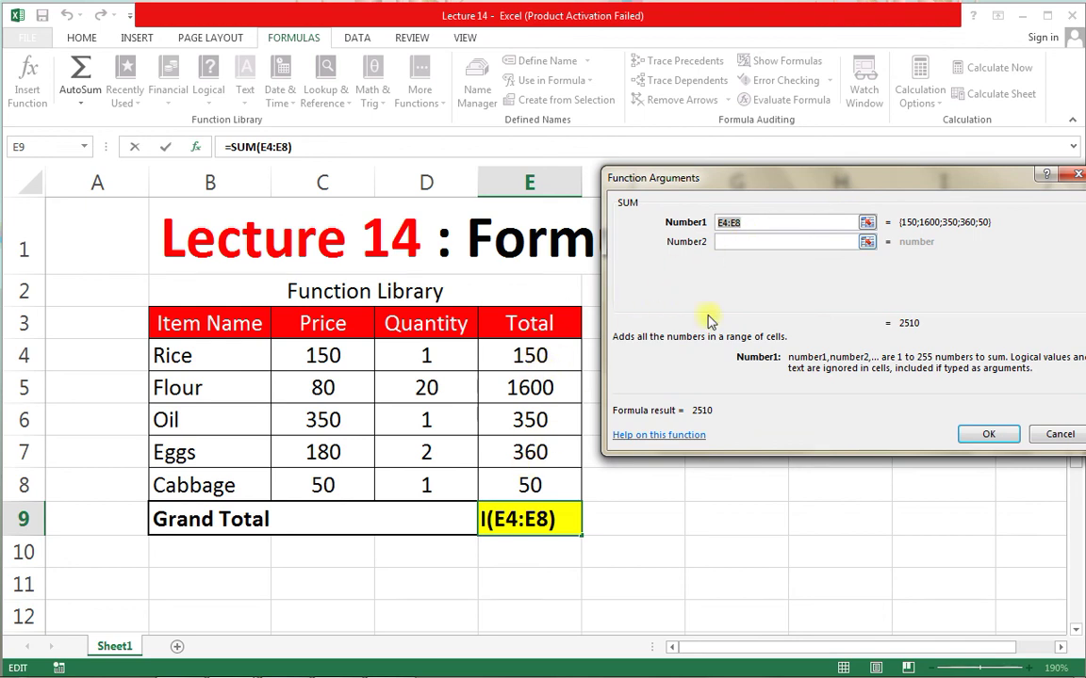
drag(854, 177, 734, 176)
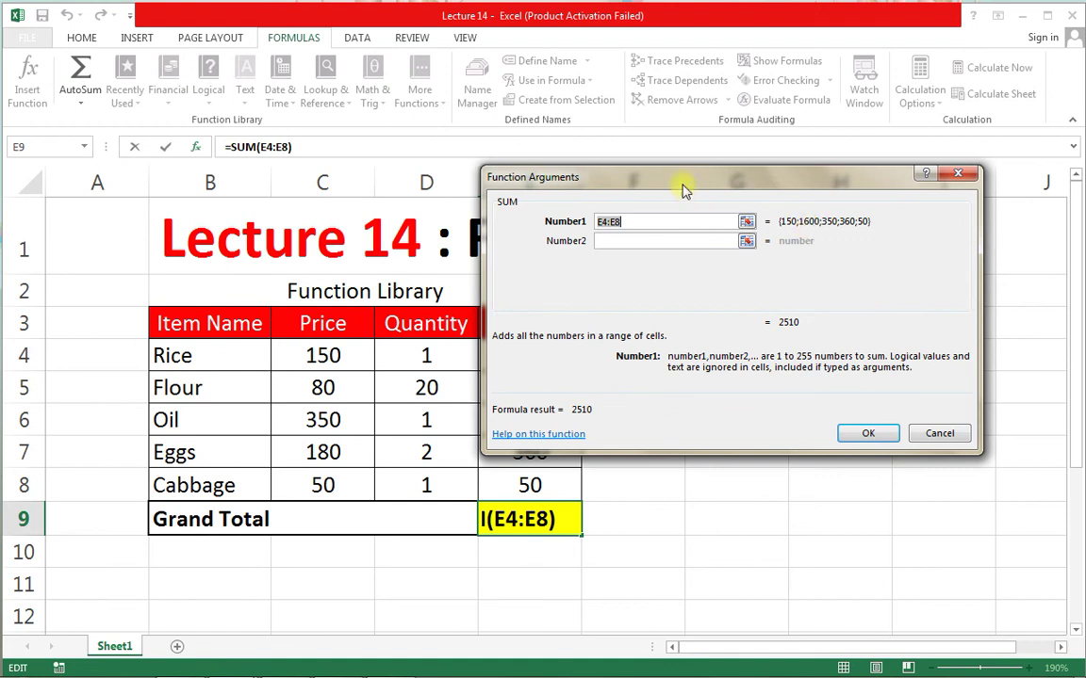
drag(665, 167, 751, 155)
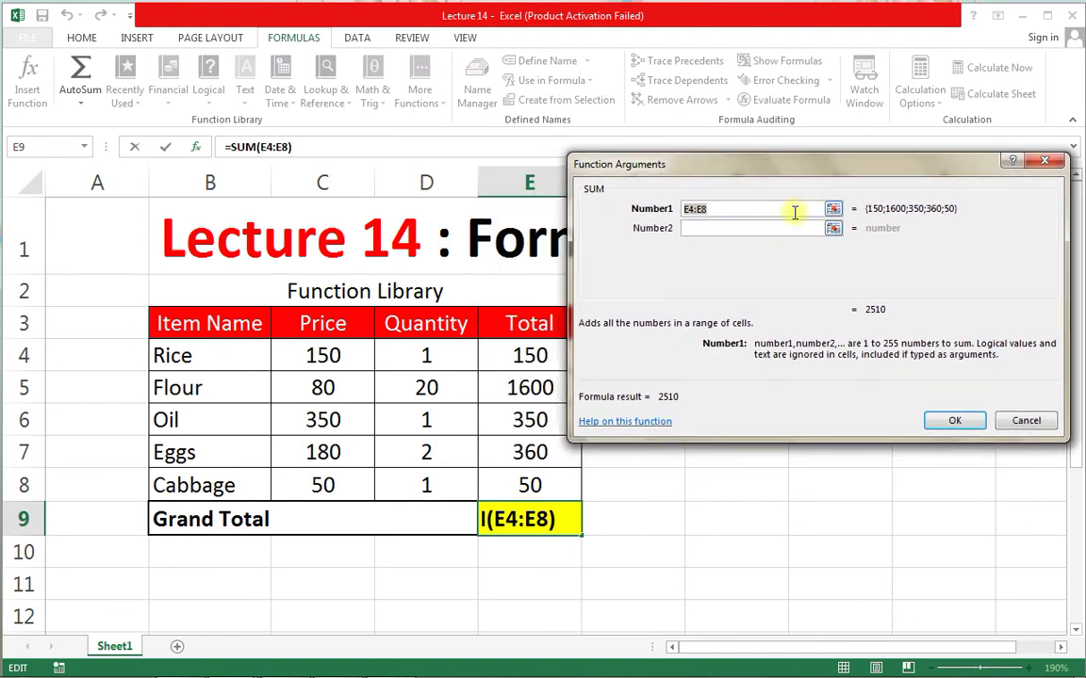
Set SUM's Number1 to E4:E8 and confirm, giving a Grand Total of 2510.
key(BackSpace)
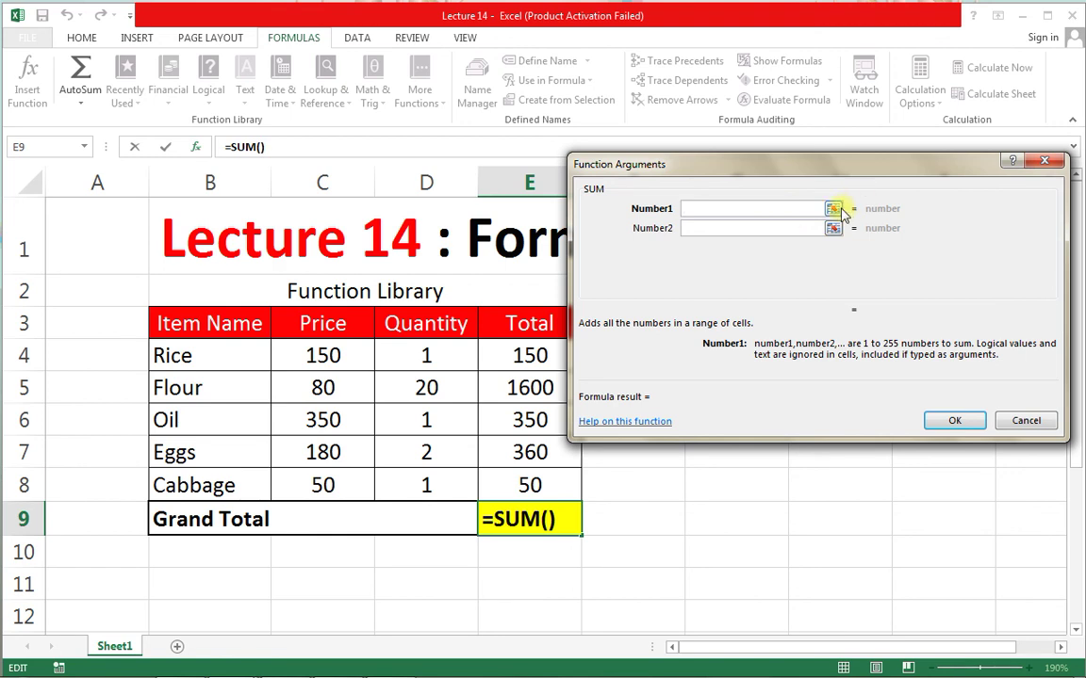
click(834, 209)
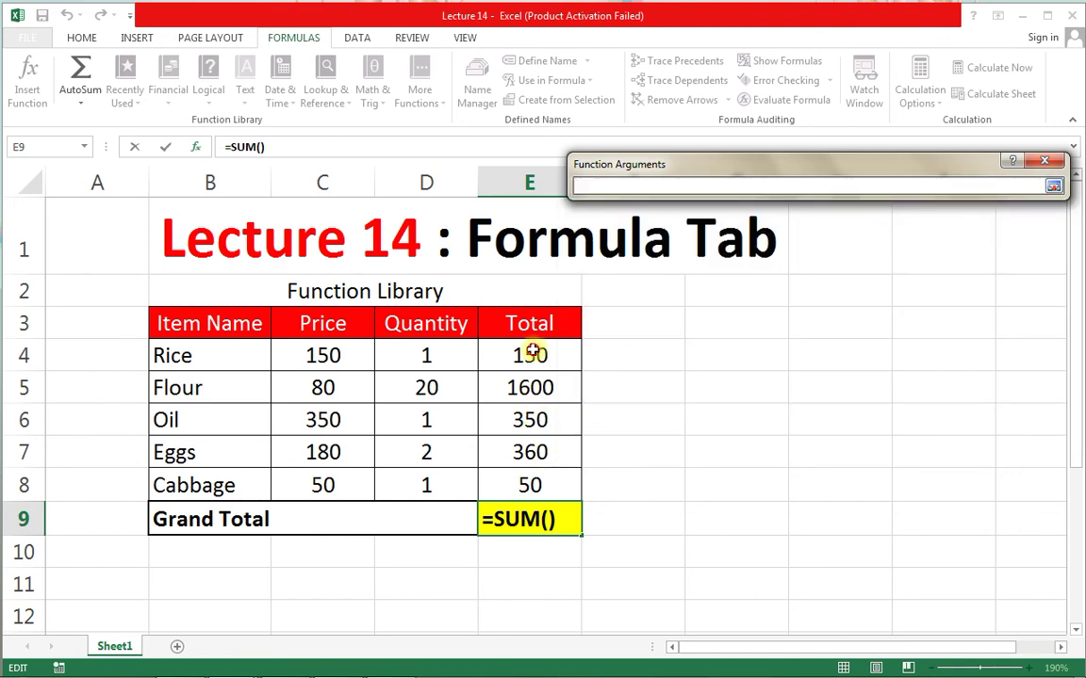
drag(533, 352, 549, 476)
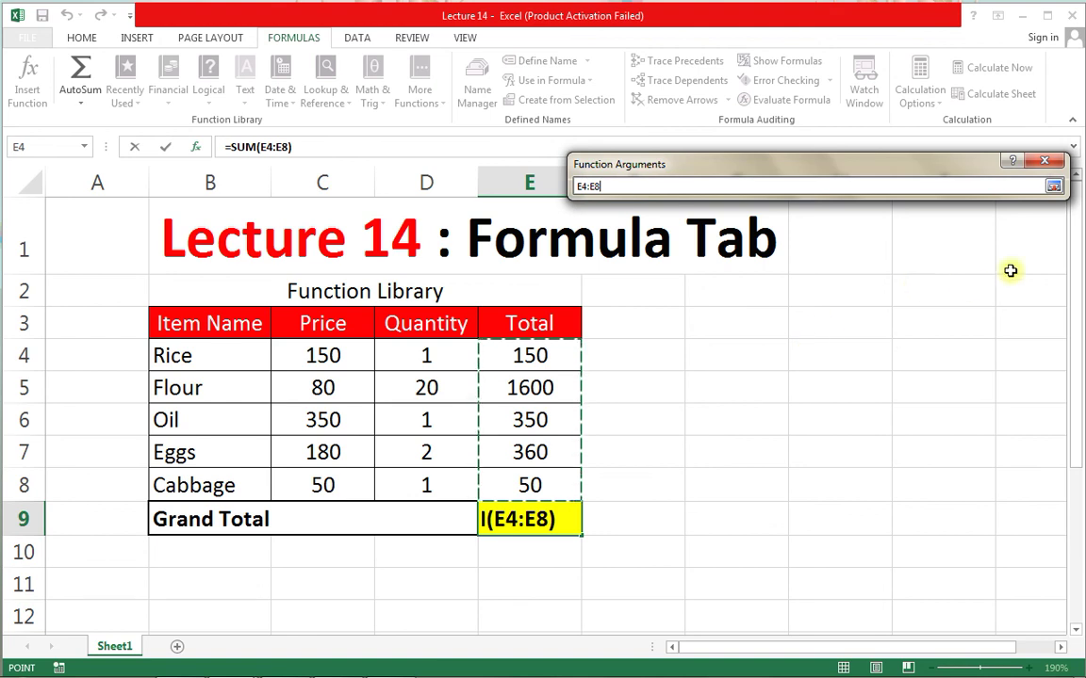
click(1053, 186)
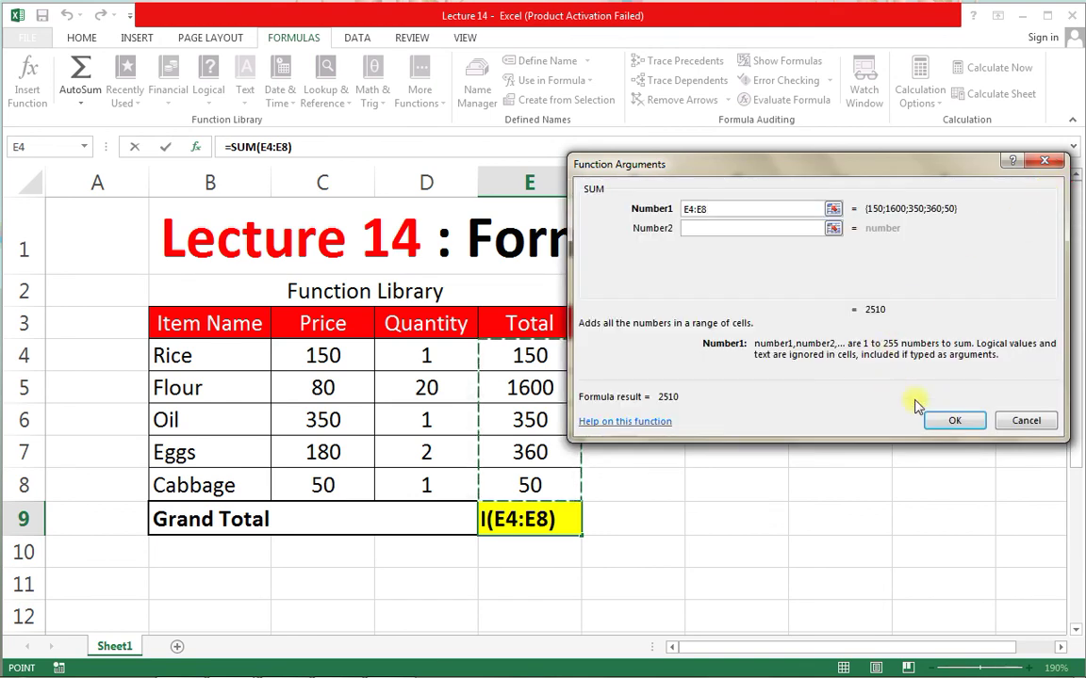
click(953, 421)
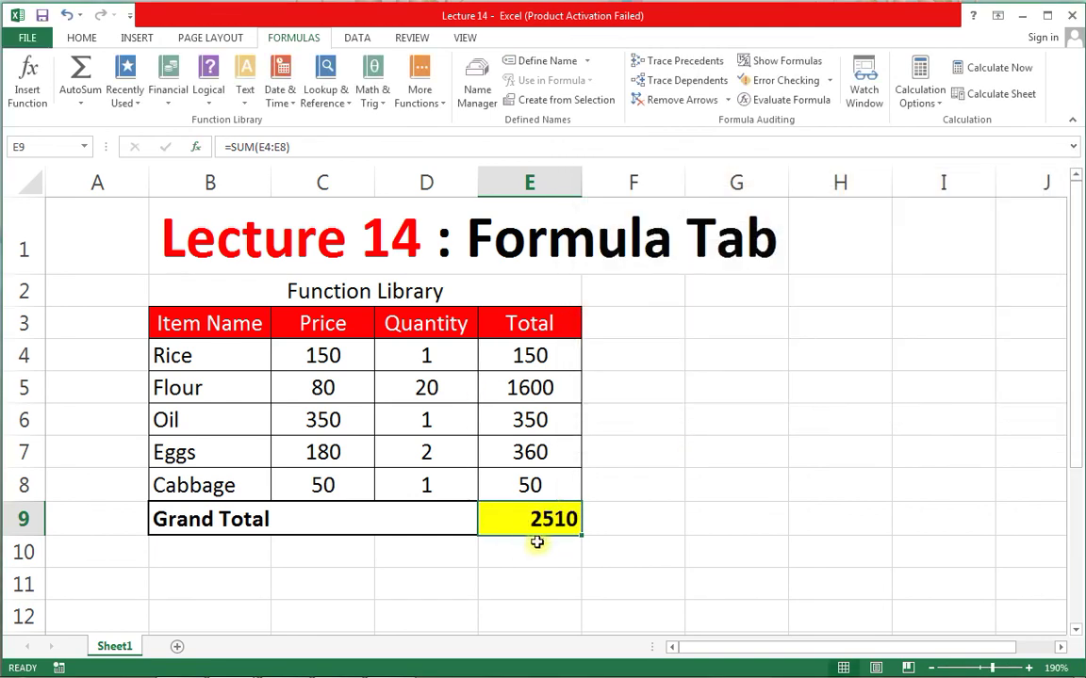